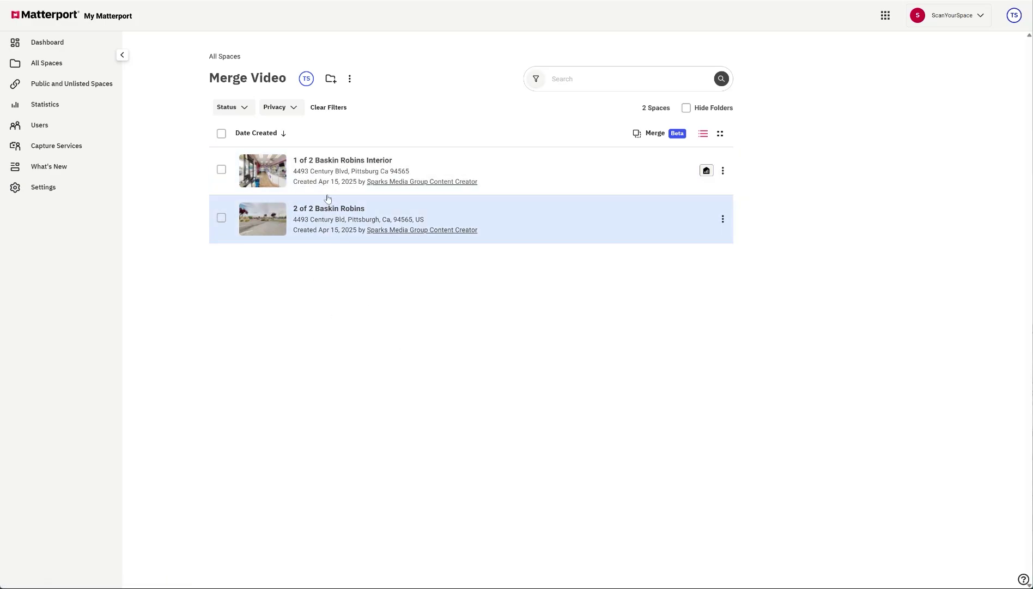
Step: Open the 1 of 2 Baskin Robins Interior space and view its tour in the dollhouse view
{"action": "left_click", "coordinate": [322, 170]}
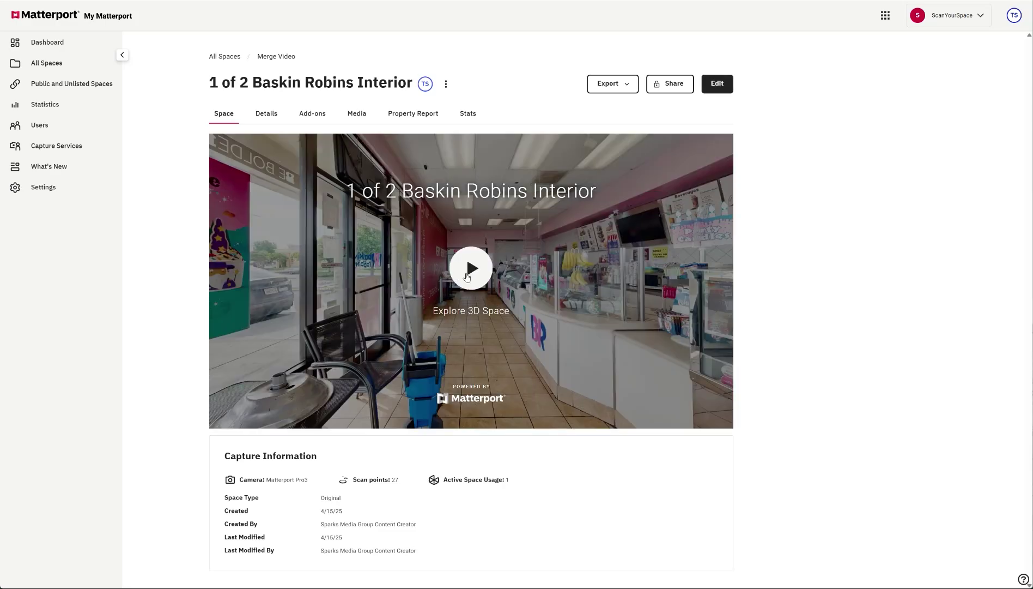
{"action": "left_click", "coordinate": [464, 277]}
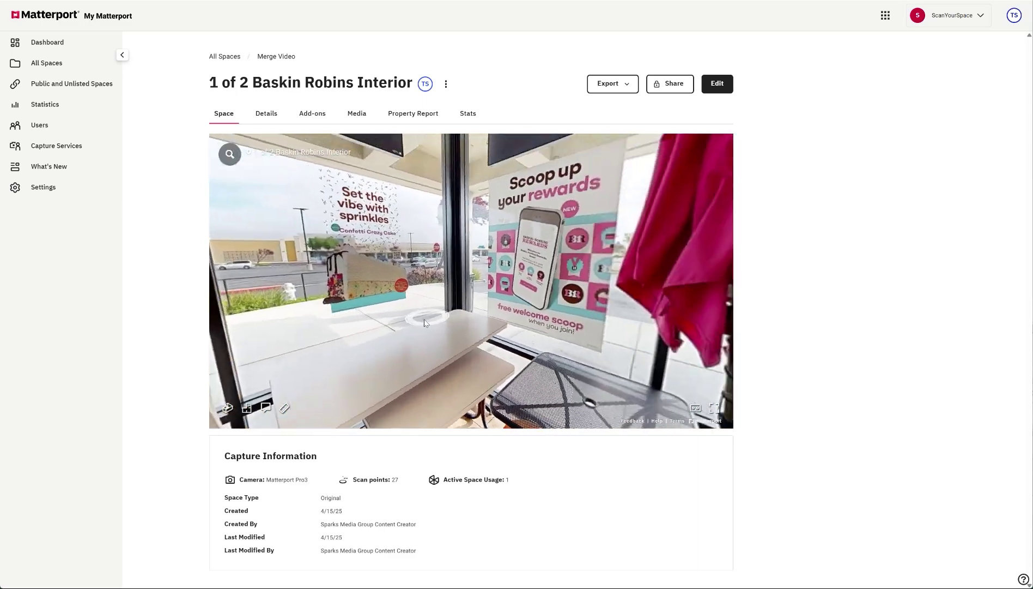
{"action": "left_click", "coordinate": [228, 407]}
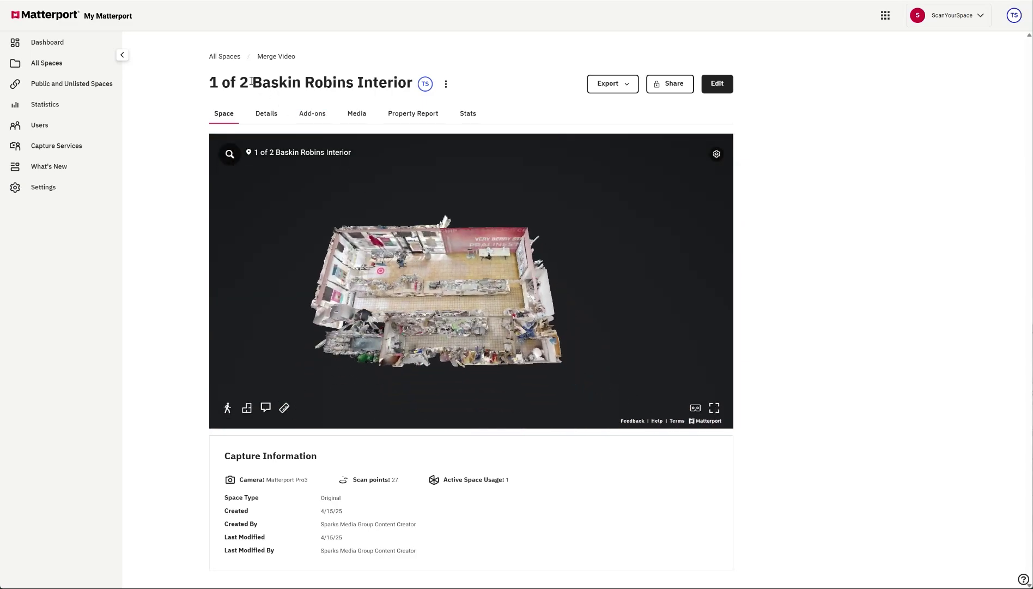
Step: Open the 2 of 2 Baskin Robins space from the Merge Video folder and explore its exterior scan
{"action": "left_click", "coordinate": [277, 57]}
{"action": "left_click", "coordinate": [333, 208]}
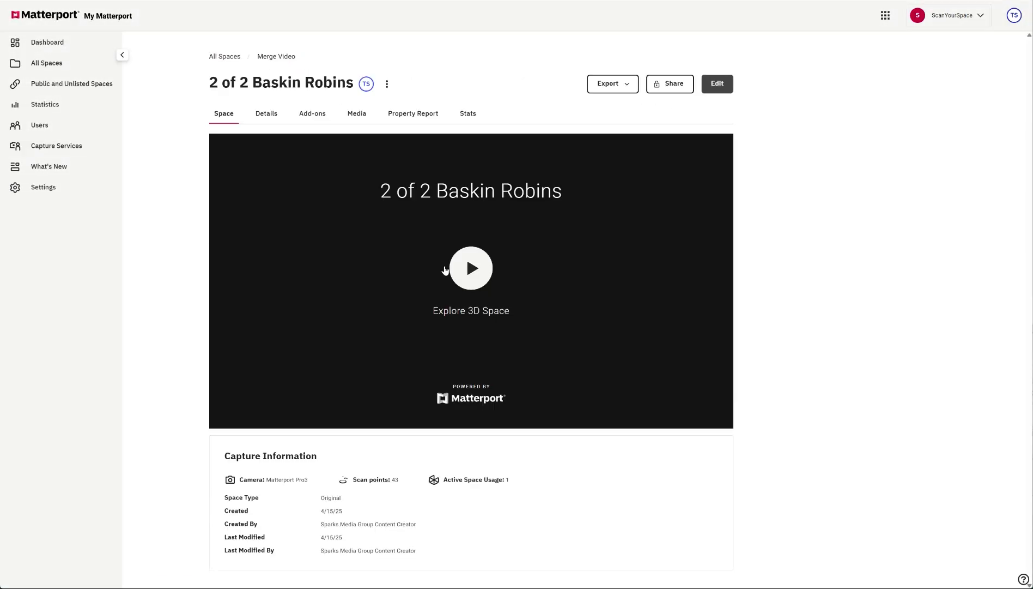
{"action": "left_click", "coordinate": [470, 269]}
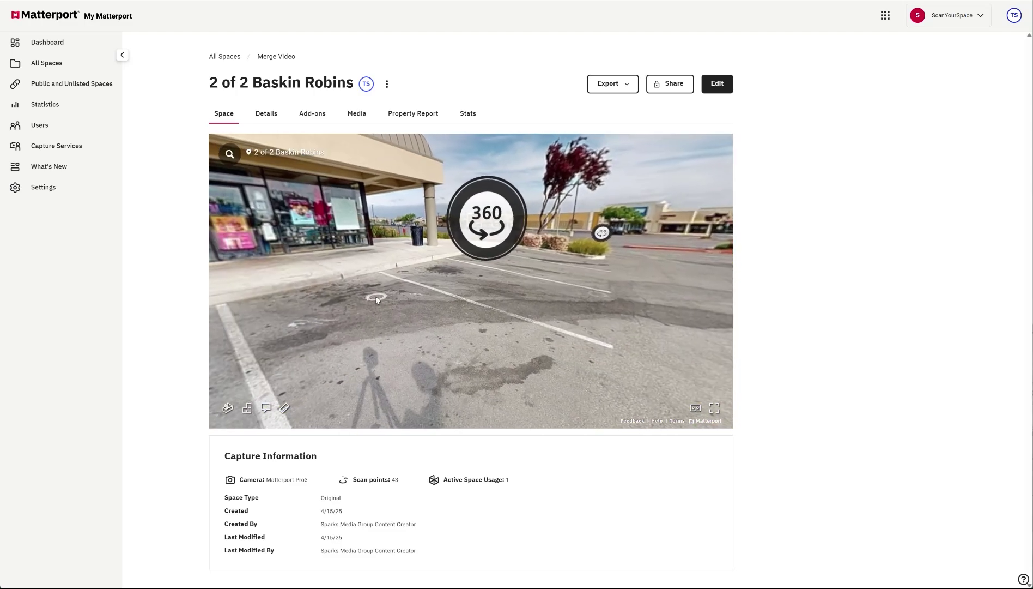
{"action": "left_click_drag", "start_coordinate": [376, 297], "coordinate": [533, 319]}
{"action": "left_click_drag", "start_coordinate": [403, 332], "coordinate": [516, 335]}
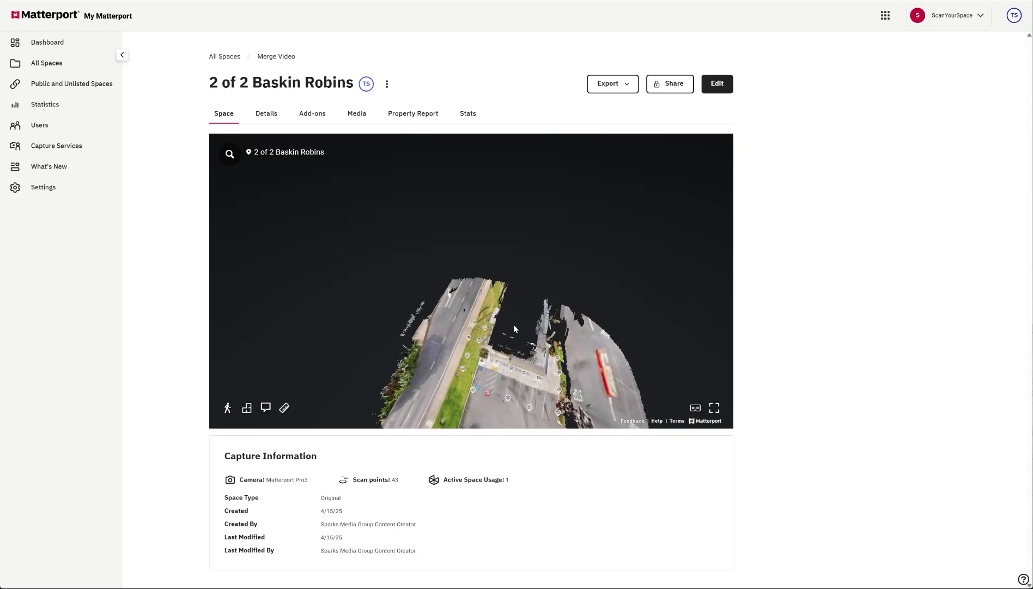
Step: Select both Baskin Robins spaces in the Merge Video folder and open them in the Merge tool
{"action": "left_click", "coordinate": [276, 57]}
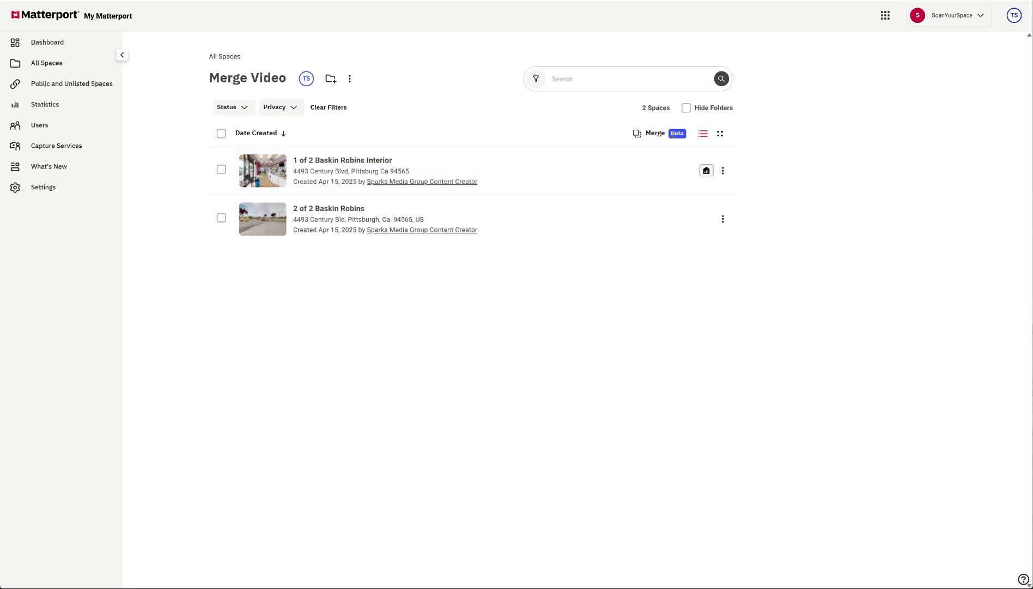
{"action": "left_click", "coordinate": [221, 170]}
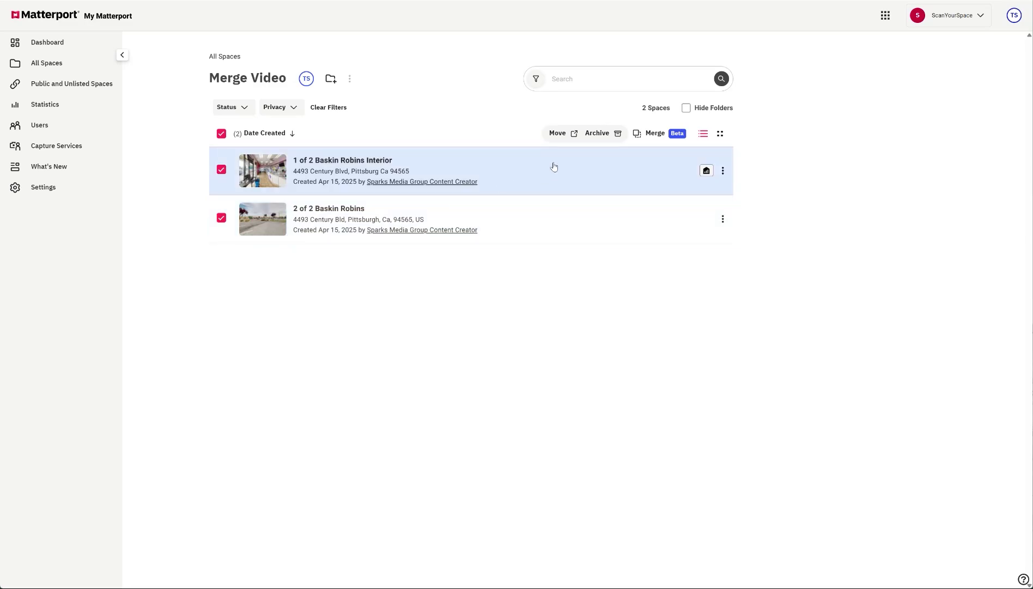
{"action": "left_click", "coordinate": [654, 136]}
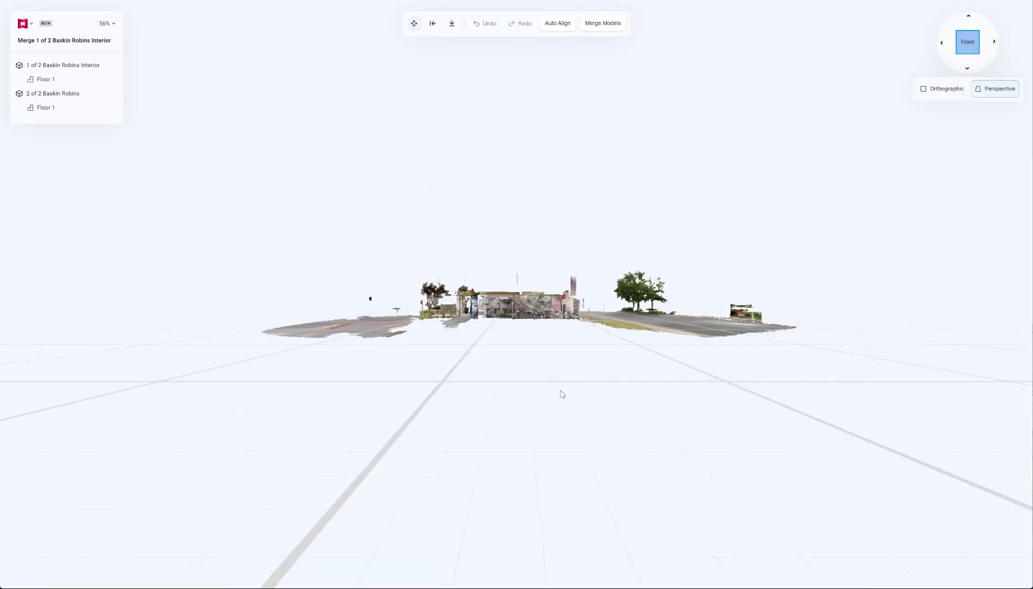
Step: Examine the interior model's placement against the exterior building in Perspective, from above and from the Left view
{"action": "left_click_drag", "start_coordinate": [491, 293], "coordinate": [582, 357]}
{"action": "scroll", "coordinate": [577, 349], "scroll_direction": "up", "scroll_amount": 5}
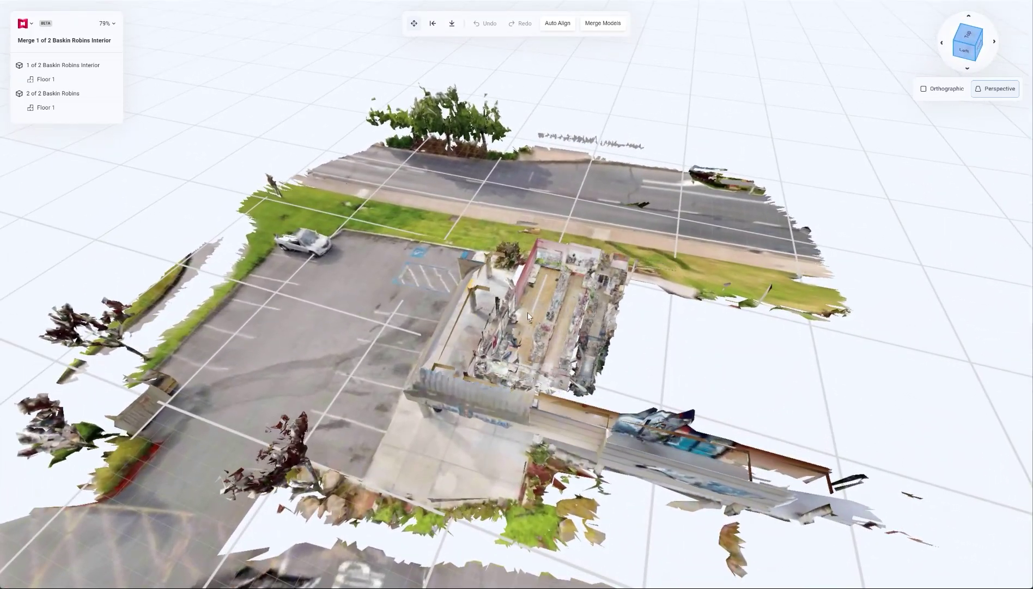
{"action": "left_click_drag", "start_coordinate": [528, 316], "coordinate": [203, 96]}
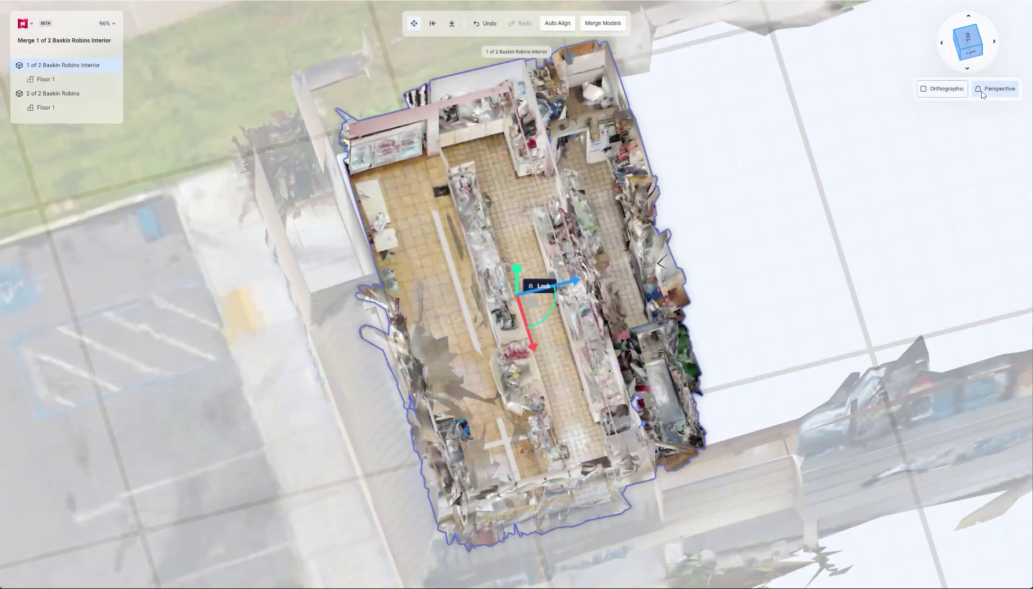
{"action": "left_click", "coordinate": [987, 93]}
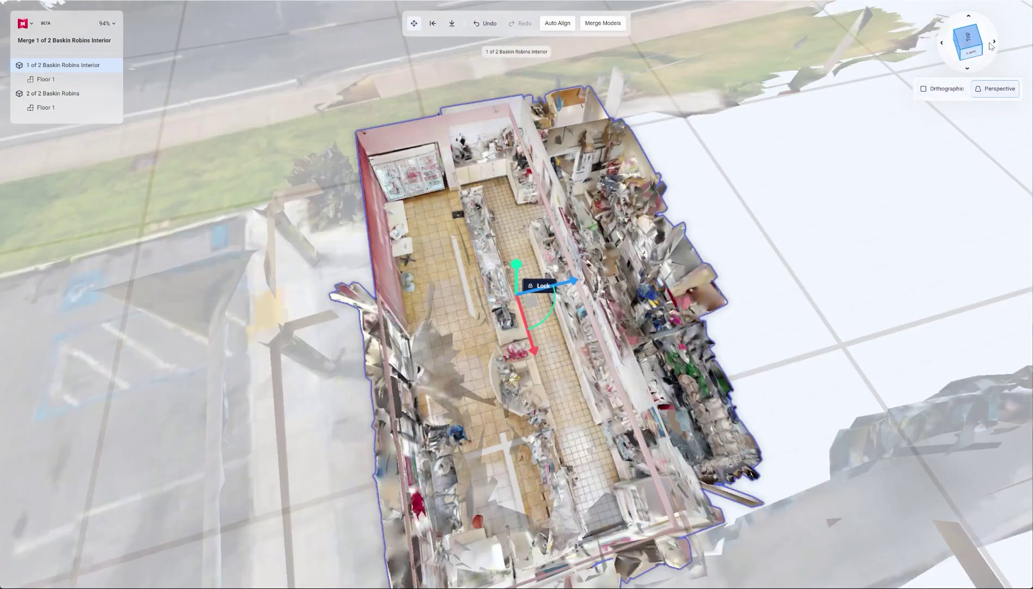
{"action": "left_click", "coordinate": [962, 55]}
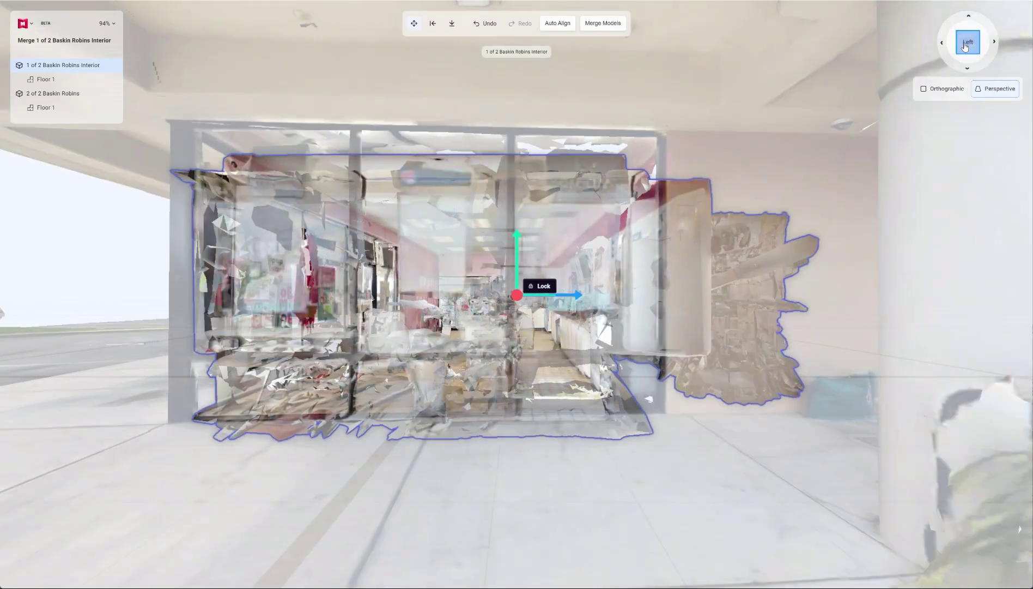
{"action": "scroll", "coordinate": [469, 381], "scroll_direction": "down", "scroll_amount": 5}
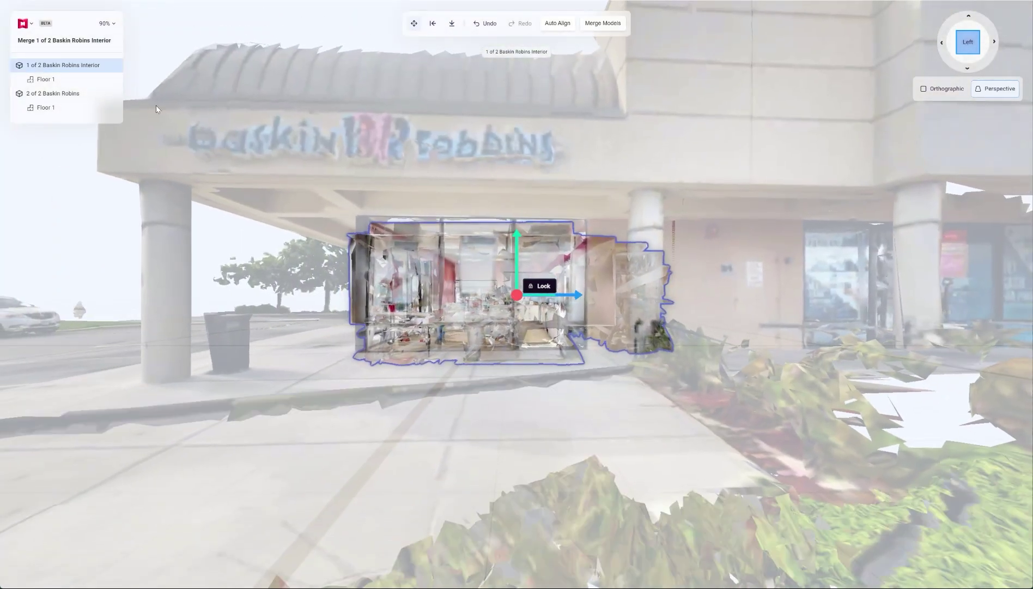
Step: Hide and reshow Floor 1 of each model to compare the interior and exterior storefront scans
{"action": "left_click", "coordinate": [114, 80]}
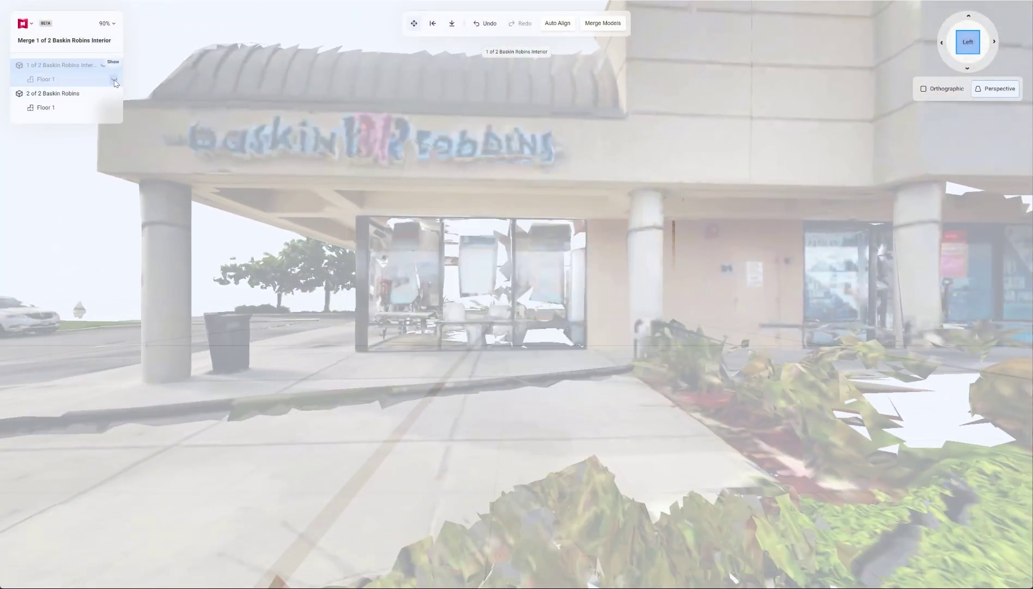
{"action": "left_click", "coordinate": [114, 80]}
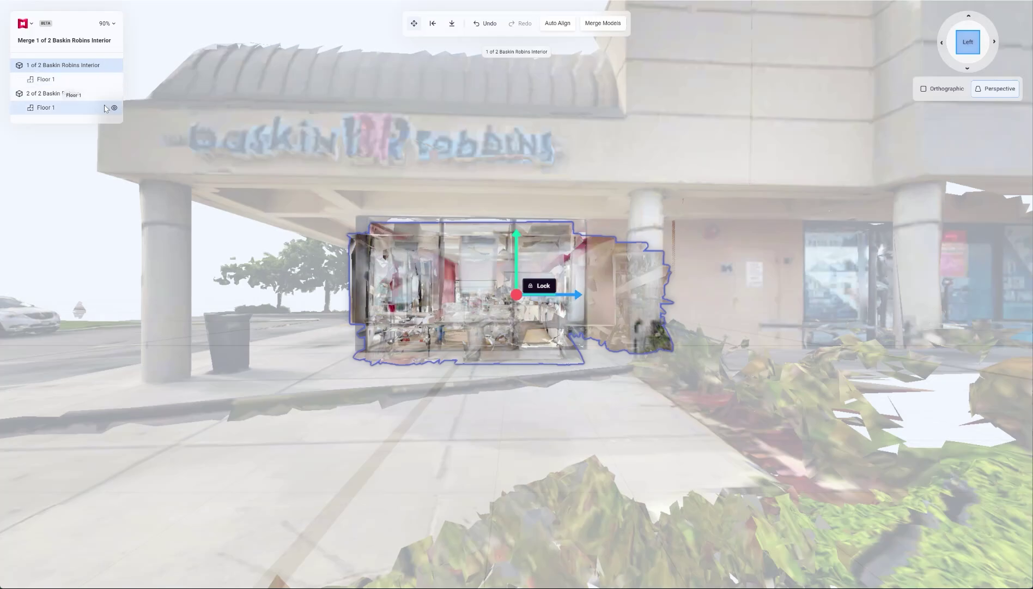
{"action": "left_click", "coordinate": [115, 107]}
{"action": "left_click", "coordinate": [115, 109]}
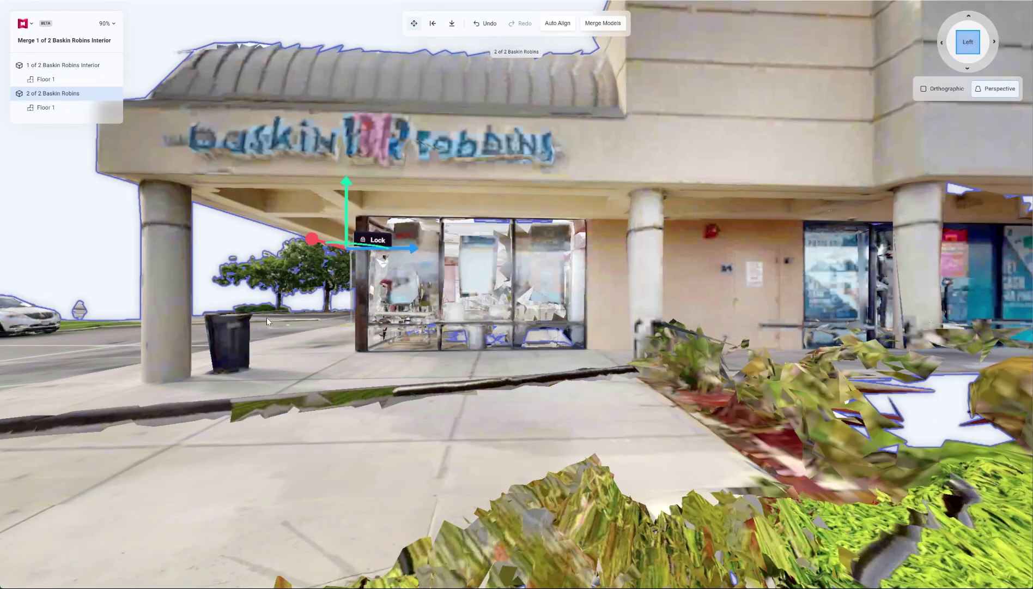
Step: Auto-align the models, fine-tune the 2 of 2 Baskin Robins model's position around the interior, and check the fit
{"action": "left_click_drag", "start_coordinate": [271, 318], "coordinate": [768, 441]}
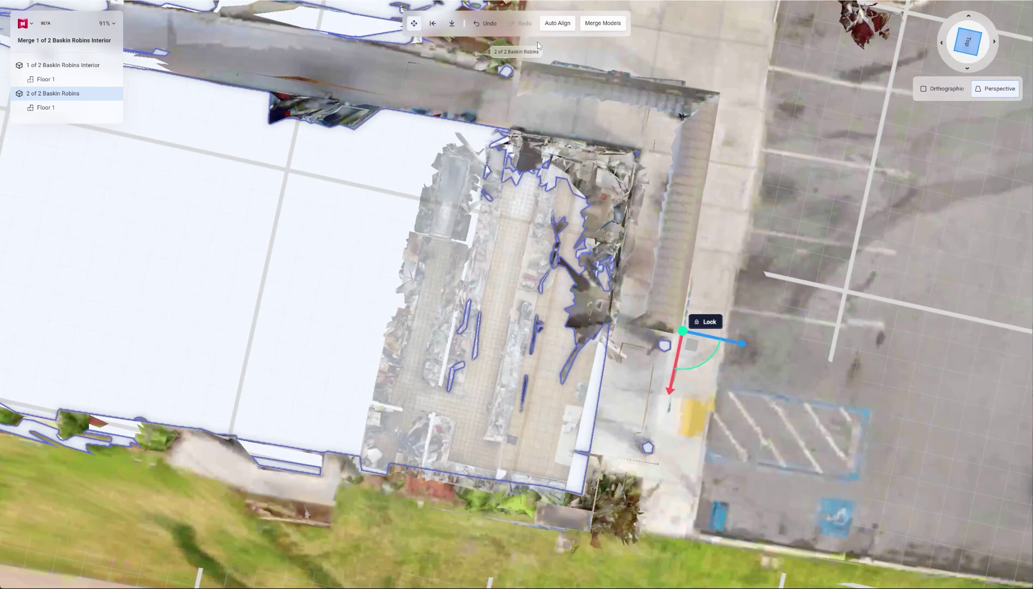
{"action": "left_click", "coordinate": [564, 27]}
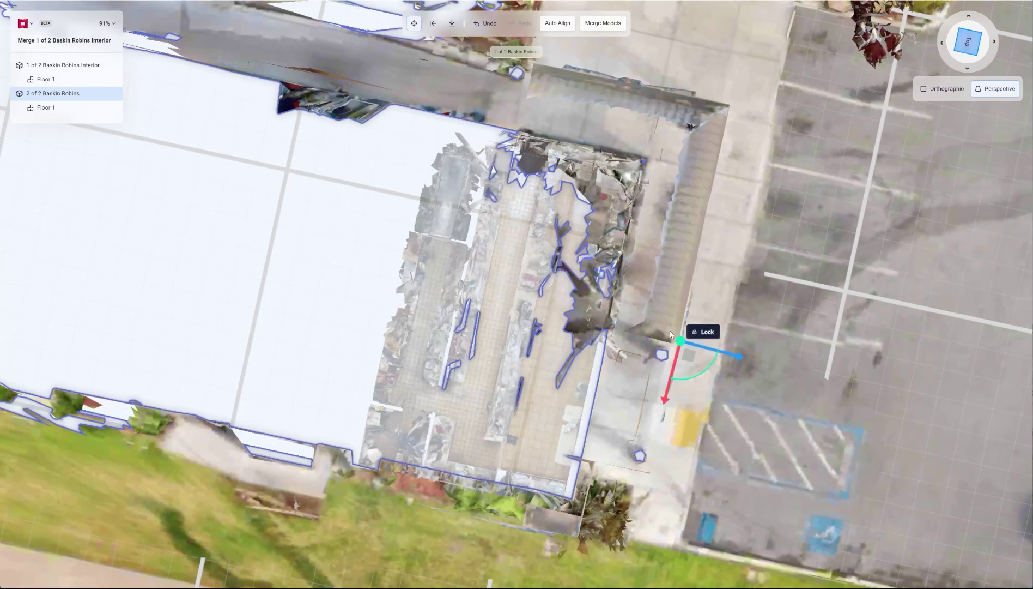
{"action": "left_click_drag", "start_coordinate": [726, 350], "coordinate": [719, 359]}
{"action": "left_click_drag", "start_coordinate": [455, 353], "coordinate": [297, 221]}
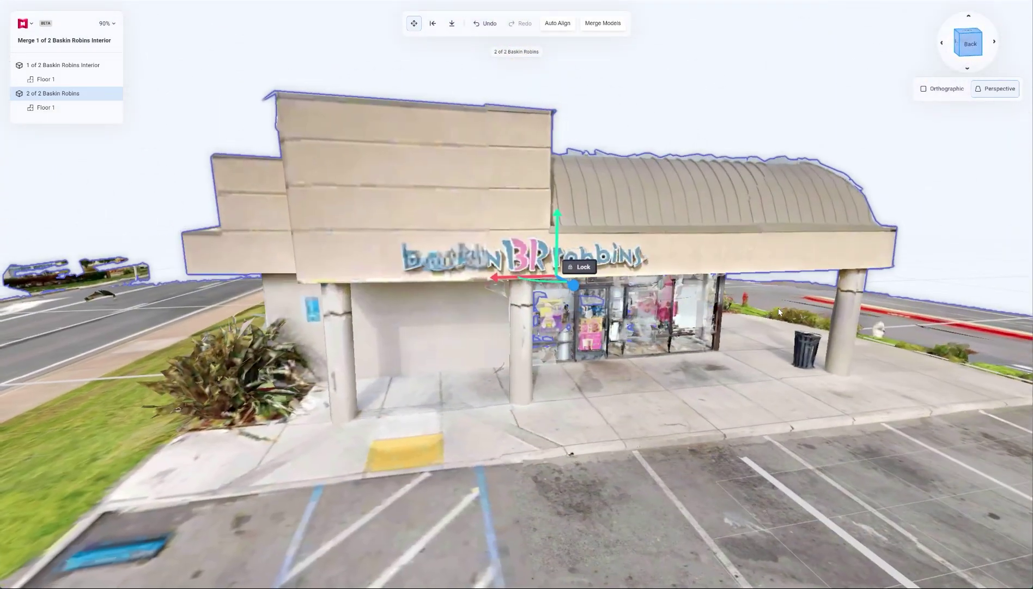
{"action": "left_click_drag", "start_coordinate": [703, 289], "coordinate": [471, 234]}
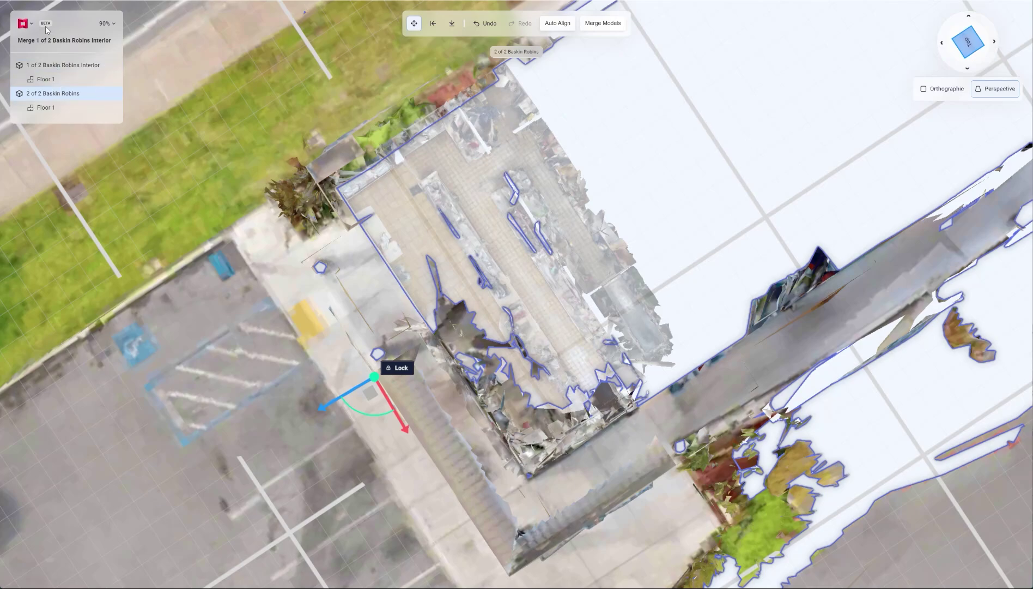
Step: Merge the models into a new space named "Merged Baskin Robins" with Lock Models turned on
{"action": "left_click", "coordinate": [113, 25]}
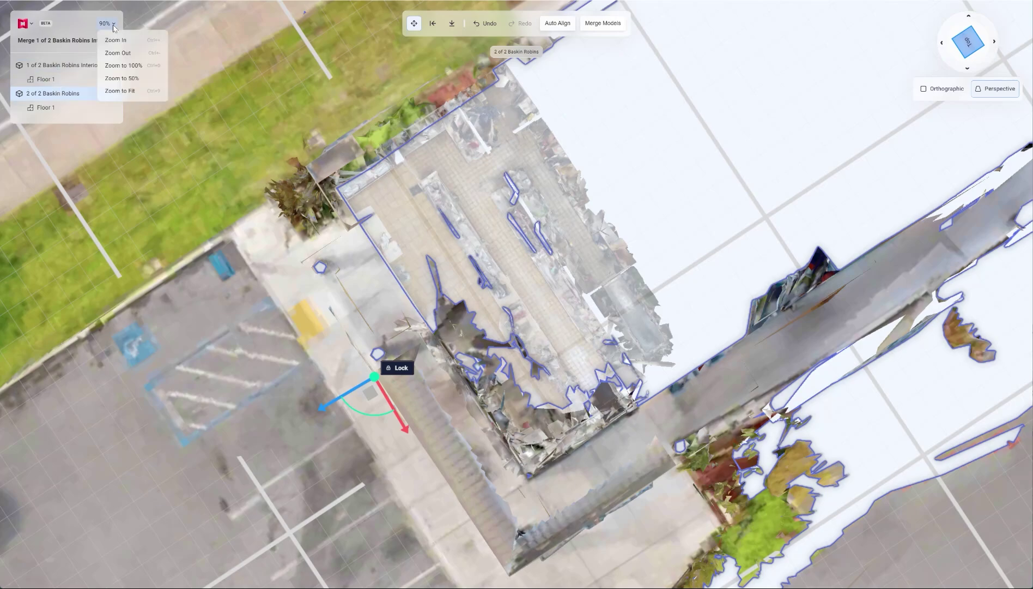
{"action": "left_click", "coordinate": [596, 25]}
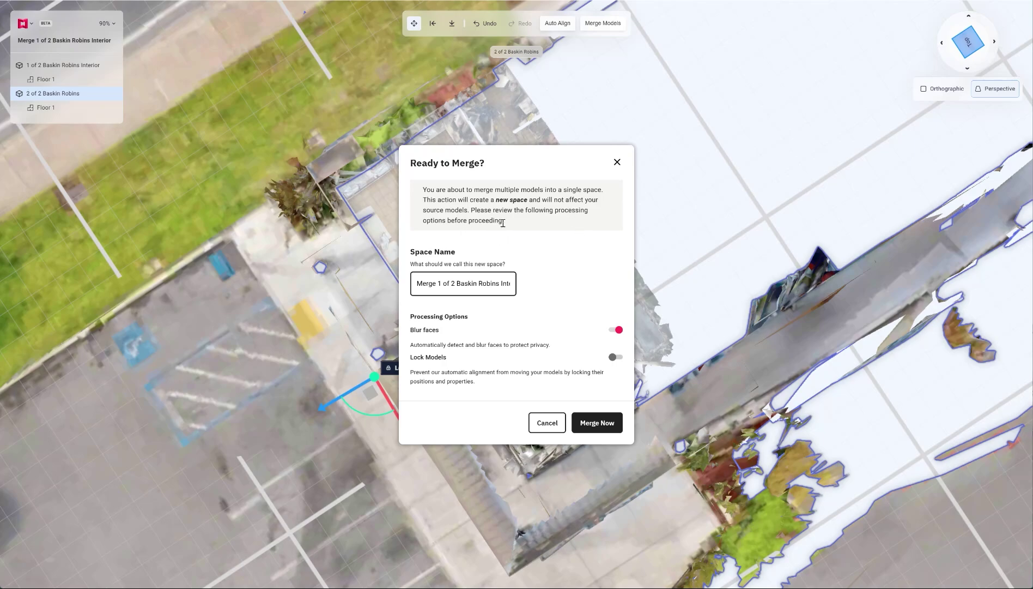
{"action": "left_click", "coordinate": [437, 284]}
{"action": "type", "text": "d"}
{"action": "key", "text": "Delete"}
{"action": "key", "text": "Delete"}
{"action": "key", "text": "Delete"}
{"action": "key", "text": "Delete"}
{"action": "key", "text": "Delete"}
{"action": "key", "text": "Delete"}
{"action": "key", "text": "Delete"}
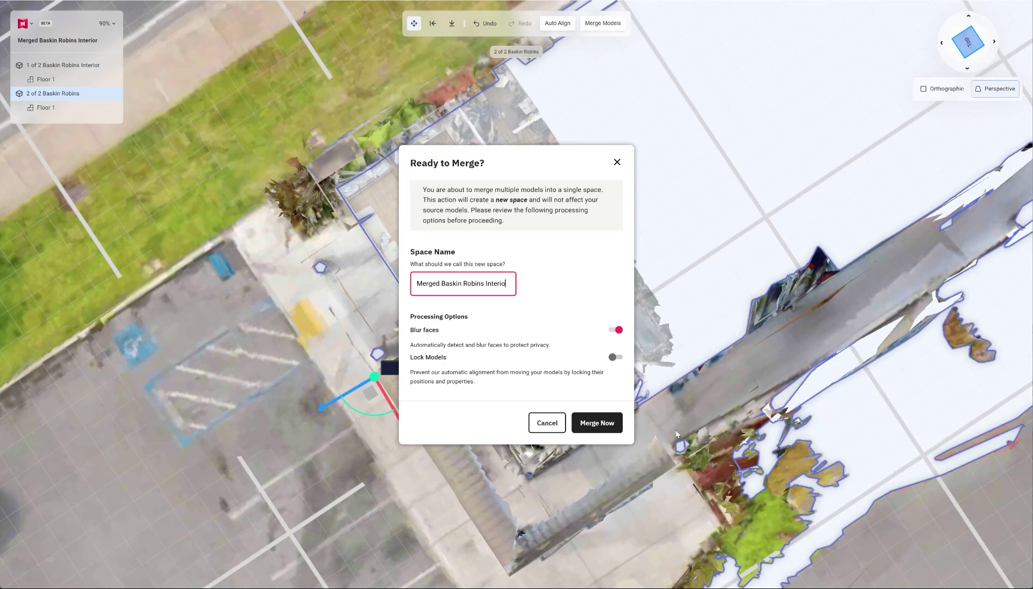
{"action": "key", "text": "BackSpace"}
{"action": "key", "text": "BackSpace"}
{"action": "key", "text": "BackSpace"}
{"action": "key", "text": "BackSpace"}
{"action": "key", "text": "BackSpace"}
{"action": "left_click", "coordinate": [615, 358]}
{"action": "left_click", "coordinate": [612, 429]}
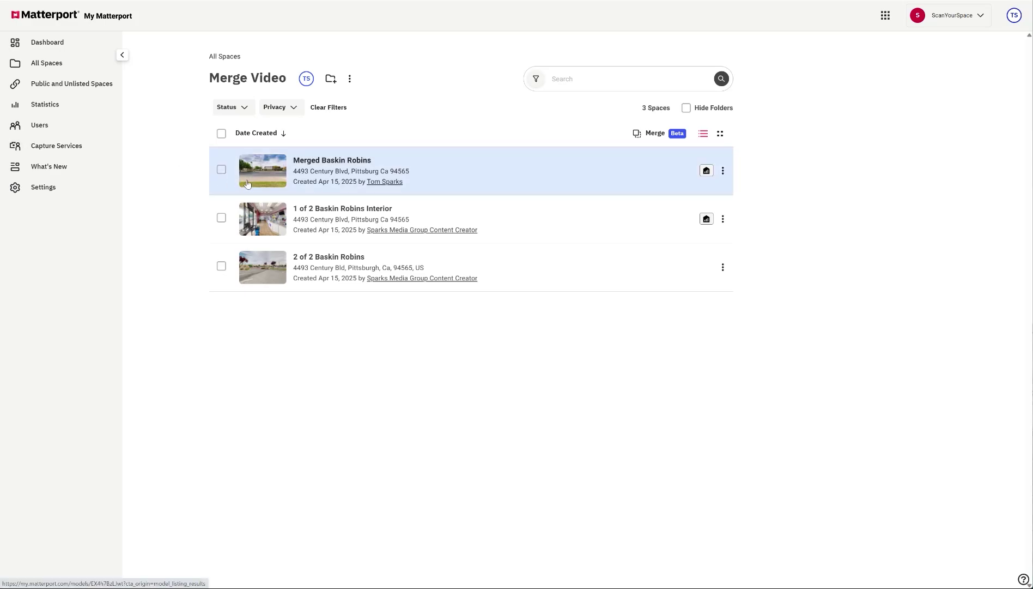
Step: Open the Merged Baskin Robins space, start its 3D tour and show it as a dollhouse
{"action": "left_click", "coordinate": [315, 167]}
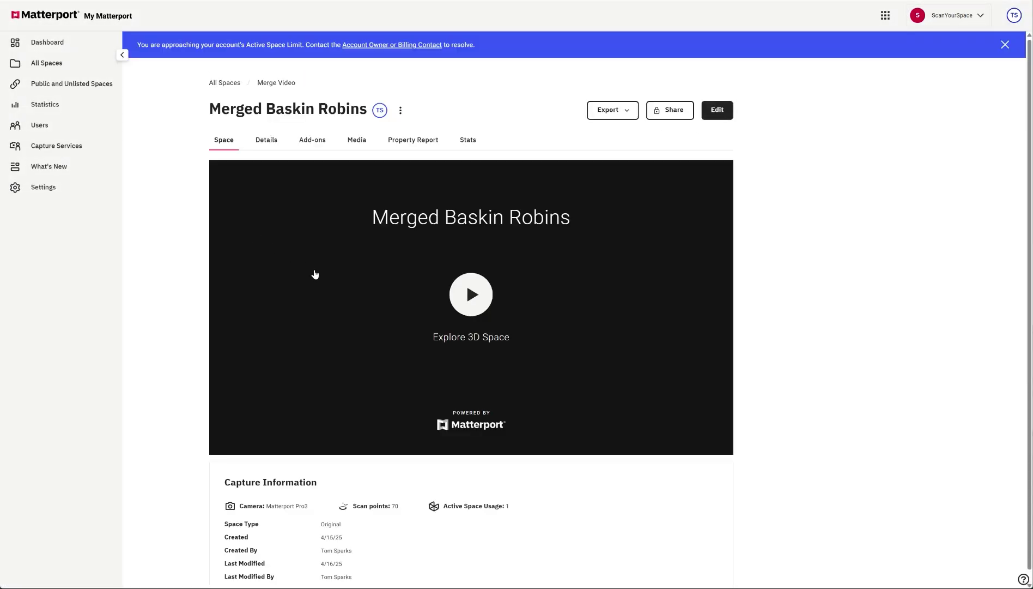
{"action": "left_click", "coordinate": [468, 297]}
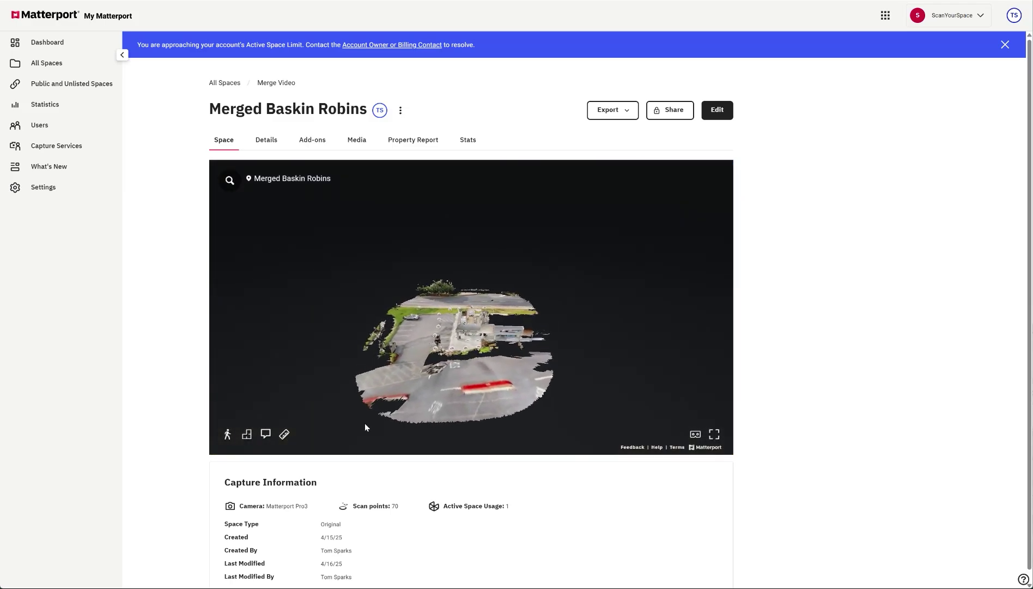
{"action": "left_click", "coordinate": [227, 434]}
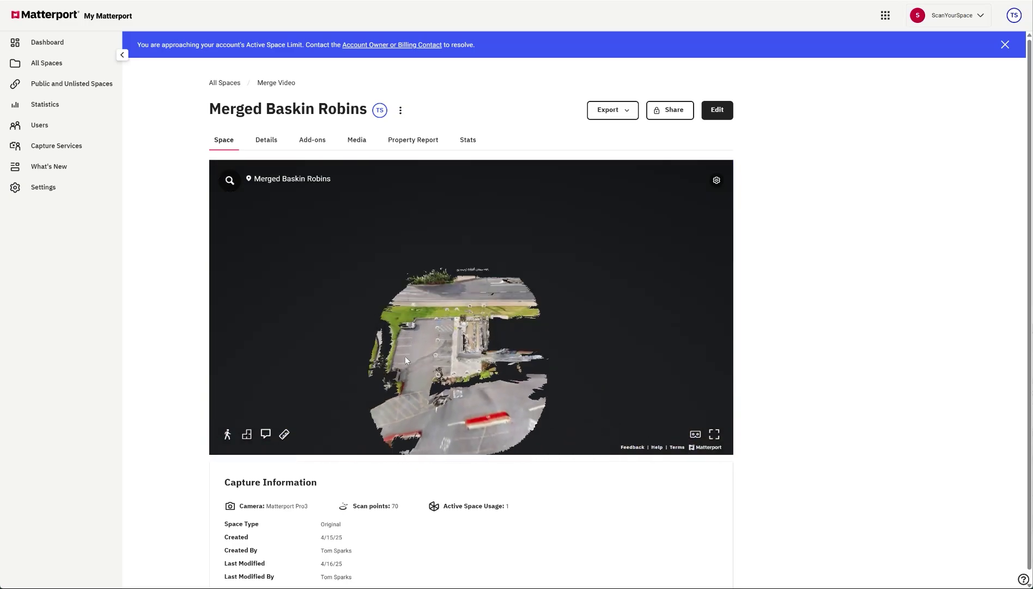
Step: Examine the merged building, parking lot and interior in the dollhouse, then enter the walkthrough outside the storefront
{"action": "left_click_drag", "start_coordinate": [406, 359], "coordinate": [496, 330]}
{"action": "scroll", "coordinate": [496, 333], "scroll_direction": "up", "scroll_amount": 6}
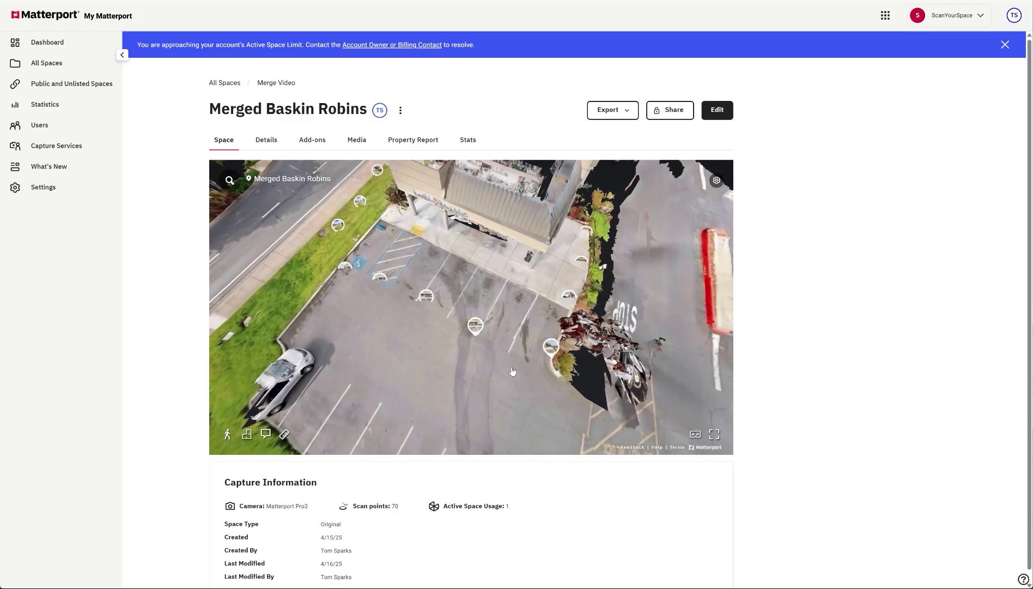
{"action": "left_click_drag", "start_coordinate": [511, 371], "coordinate": [448, 364]}
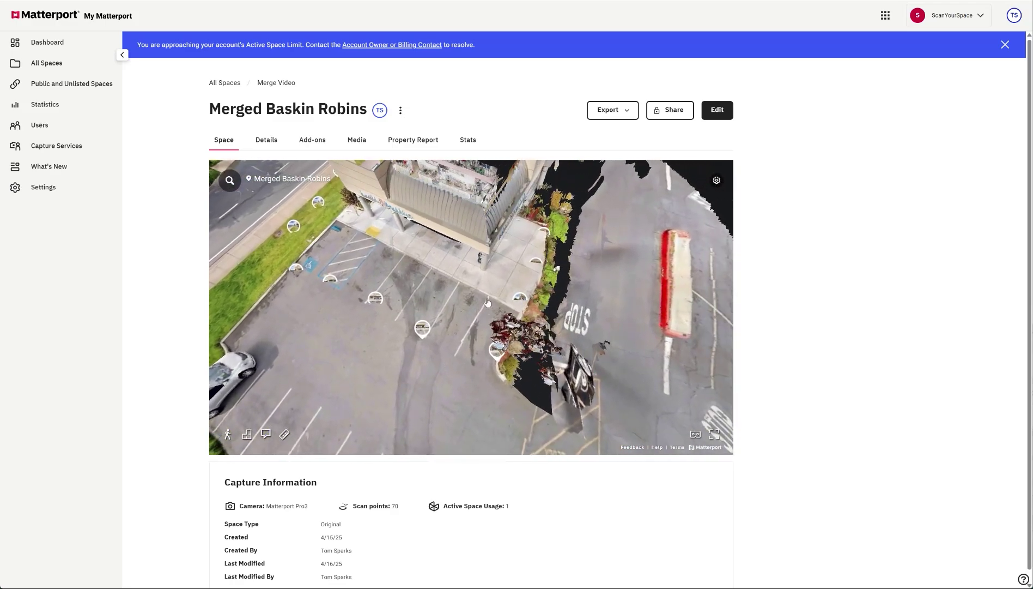
{"action": "mouse_move", "coordinate": [490, 303]}
{"action": "left_mouse_down"}
{"action": "mouse_move", "coordinate": [569, 254]}
{"action": "mouse_move", "coordinate": [507, 294]}
{"action": "mouse_move", "coordinate": [522, 260]}
{"action": "mouse_move", "coordinate": [431, 270]}
{"action": "left_mouse_up"}
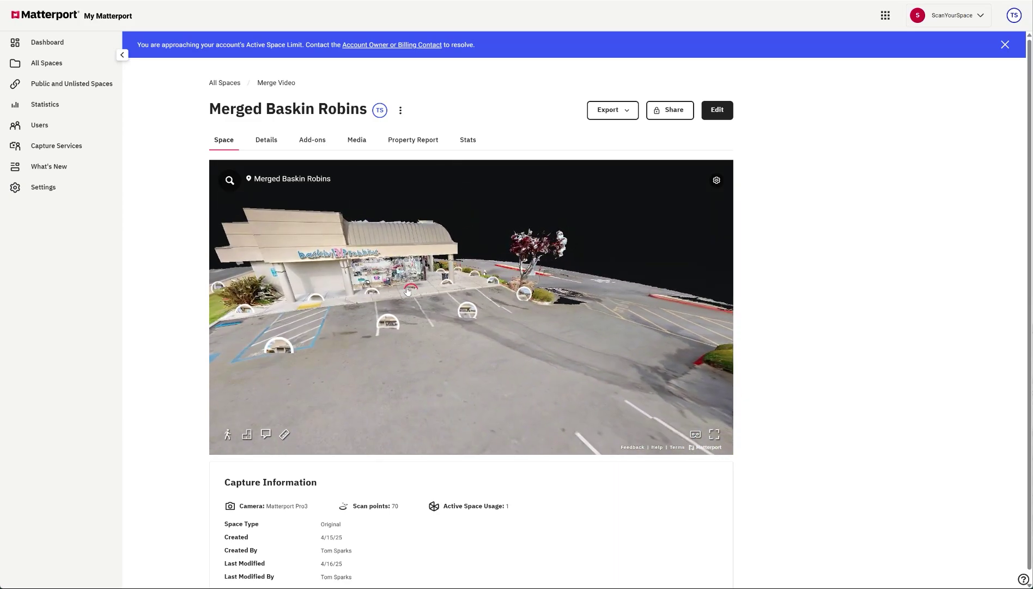
{"action": "left_click", "coordinate": [386, 327]}
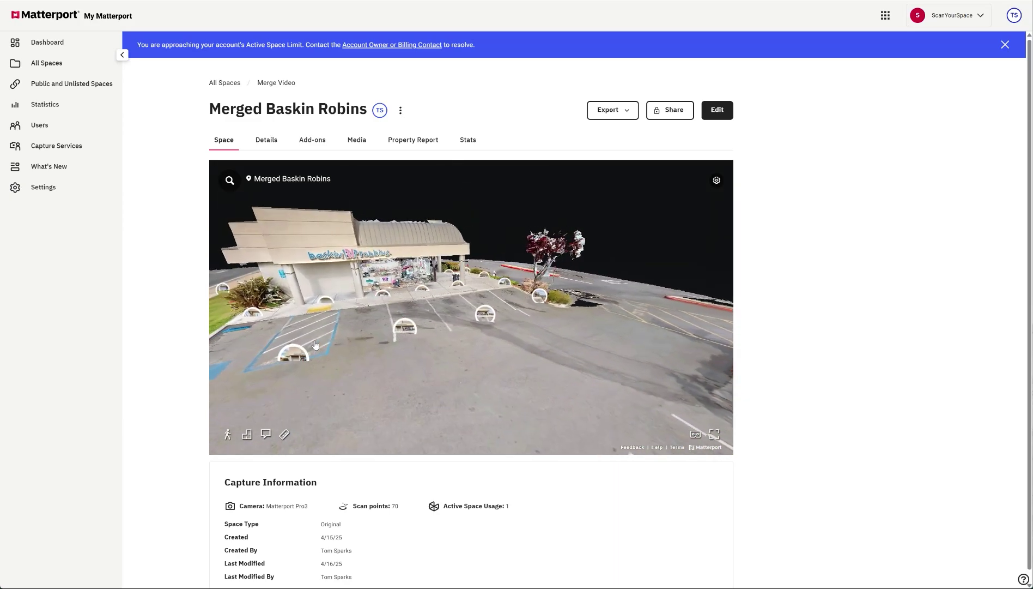
{"action": "left_click_drag", "start_coordinate": [315, 345], "coordinate": [535, 392]}
{"action": "left_click_drag", "start_coordinate": [502, 347], "coordinate": [347, 392]}
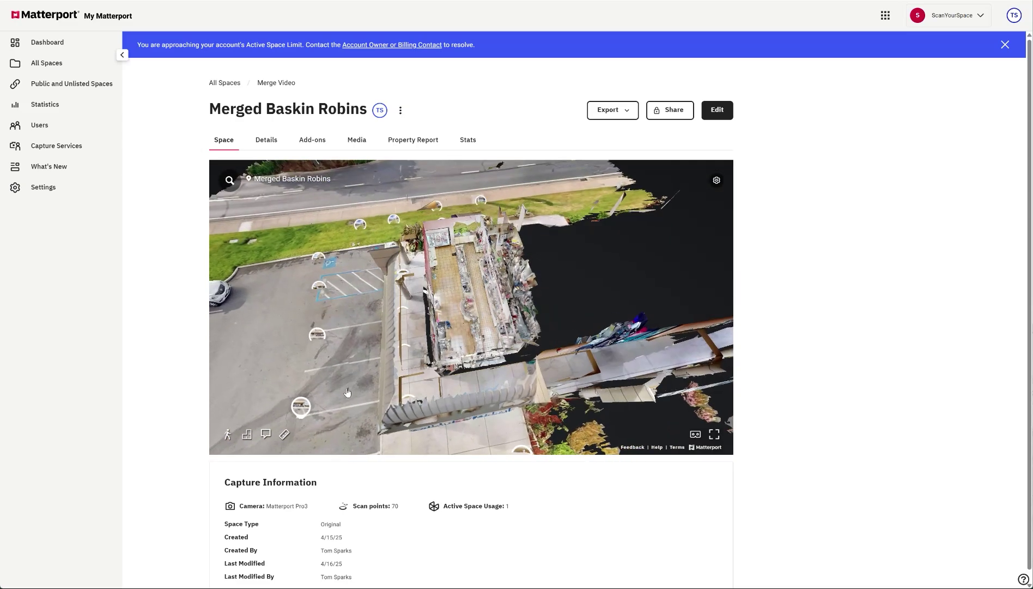
{"action": "left_click", "coordinate": [488, 441]}
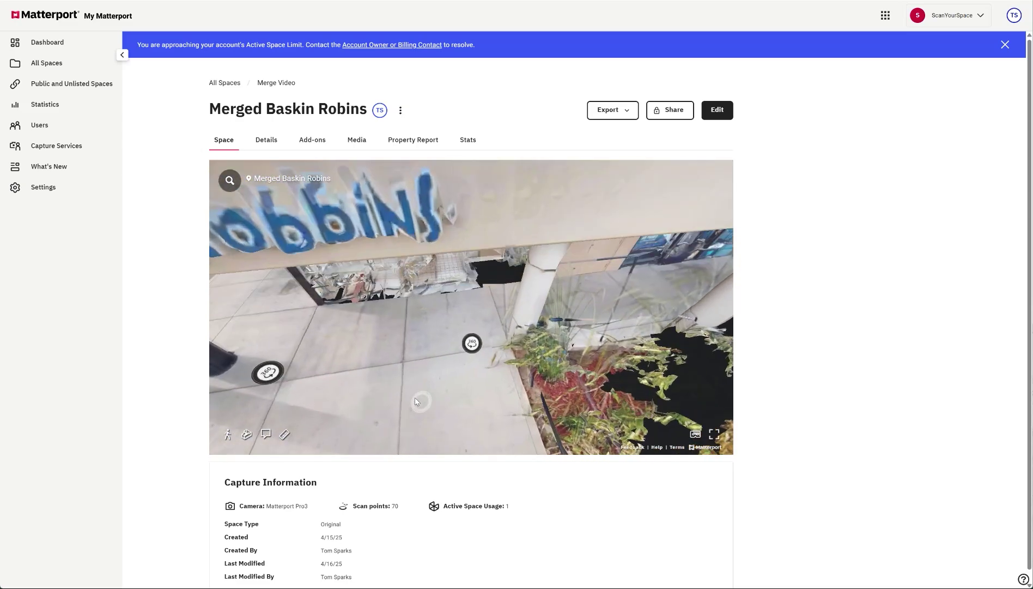
{"action": "left_click", "coordinate": [349, 397]}
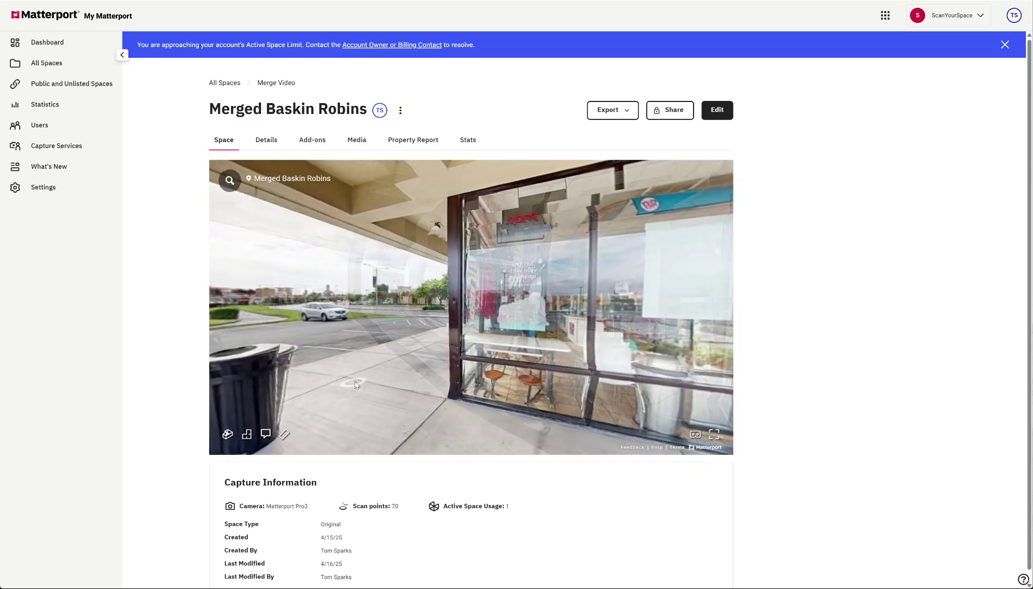
Step: Walk along the sidewalk past the storefront and entrance, then enter the 360 view beside the entrance and look around
{"action": "left_click", "coordinate": [357, 380]}
{"action": "left_click", "coordinate": [543, 380]}
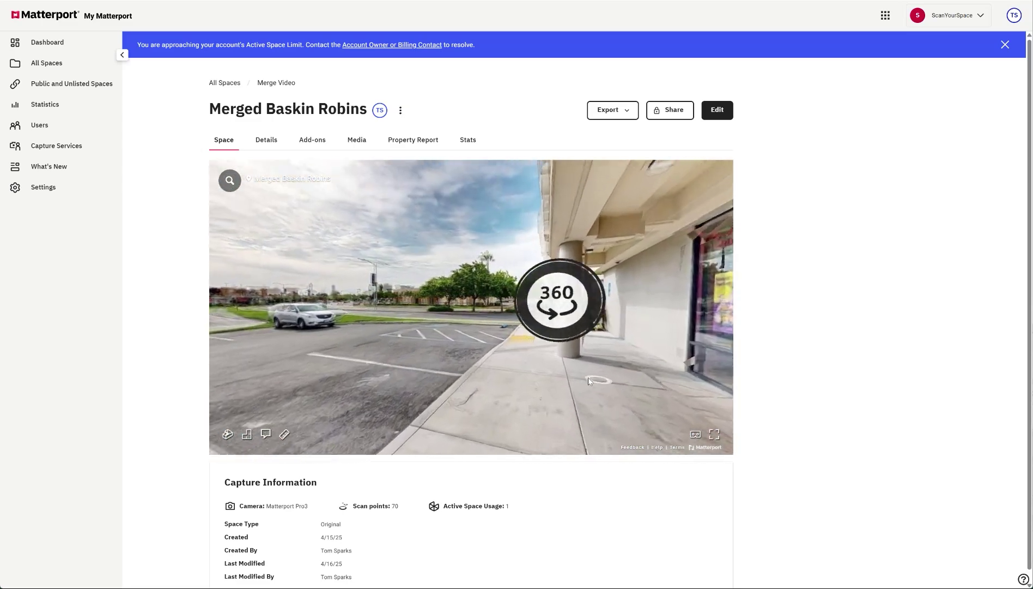
{"action": "left_click_drag", "start_coordinate": [587, 377], "coordinate": [164, 355]}
{"action": "left_click", "coordinate": [445, 287]}
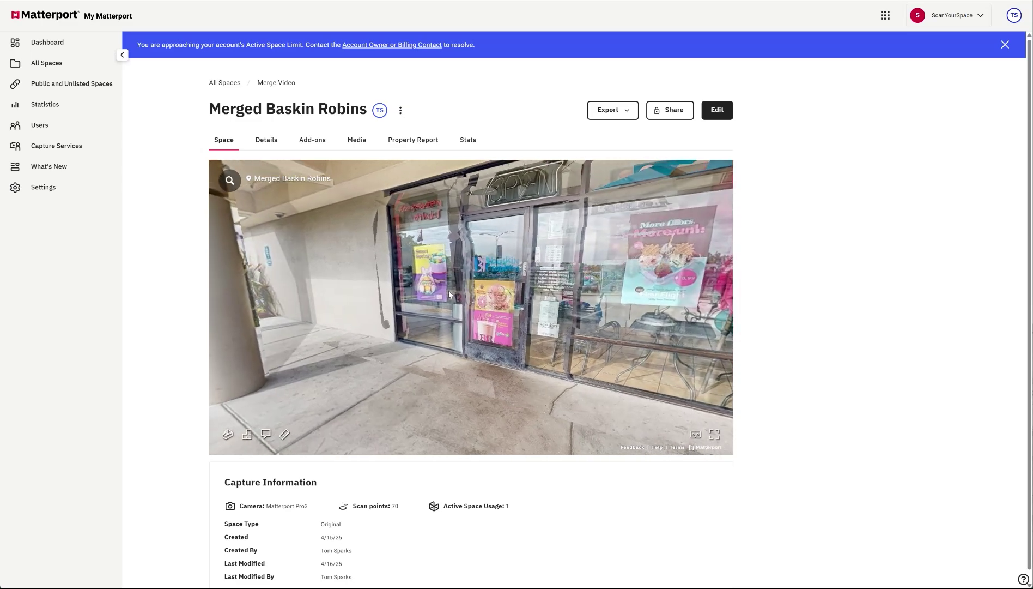
{"action": "left_click_drag", "start_coordinate": [544, 313], "coordinate": [195, 297]}
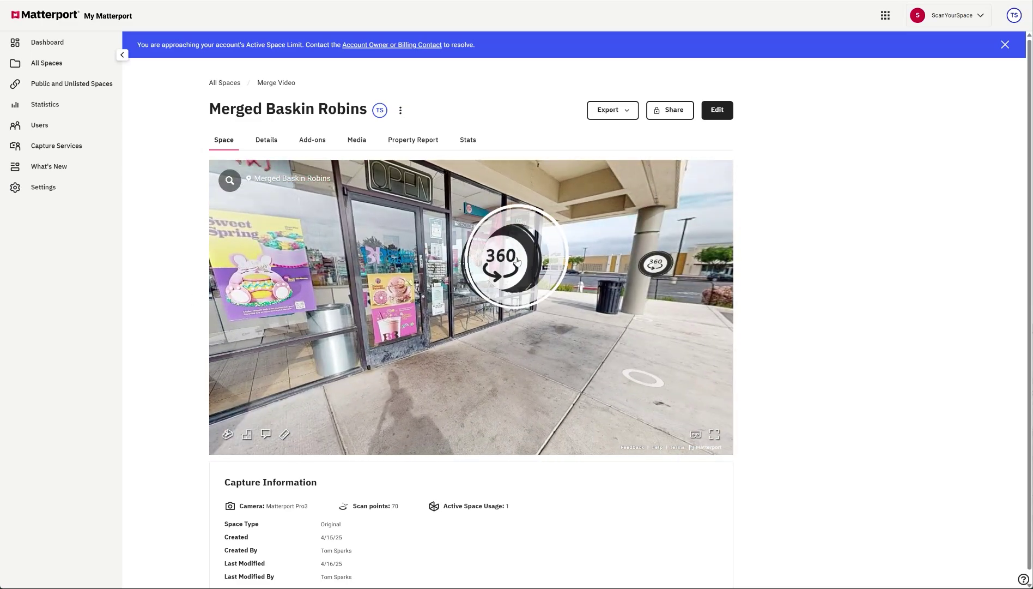
{"action": "left_click", "coordinate": [513, 275]}
{"action": "mouse_move", "coordinate": [567, 326]}
{"action": "left_mouse_down"}
{"action": "mouse_move", "coordinate": [360, 335]}
{"action": "mouse_move", "coordinate": [407, 320]}
{"action": "mouse_move", "coordinate": [322, 331]}
{"action": "mouse_move", "coordinate": [569, 348]}
{"action": "mouse_move", "coordinate": [687, 376]}
{"action": "left_mouse_up"}
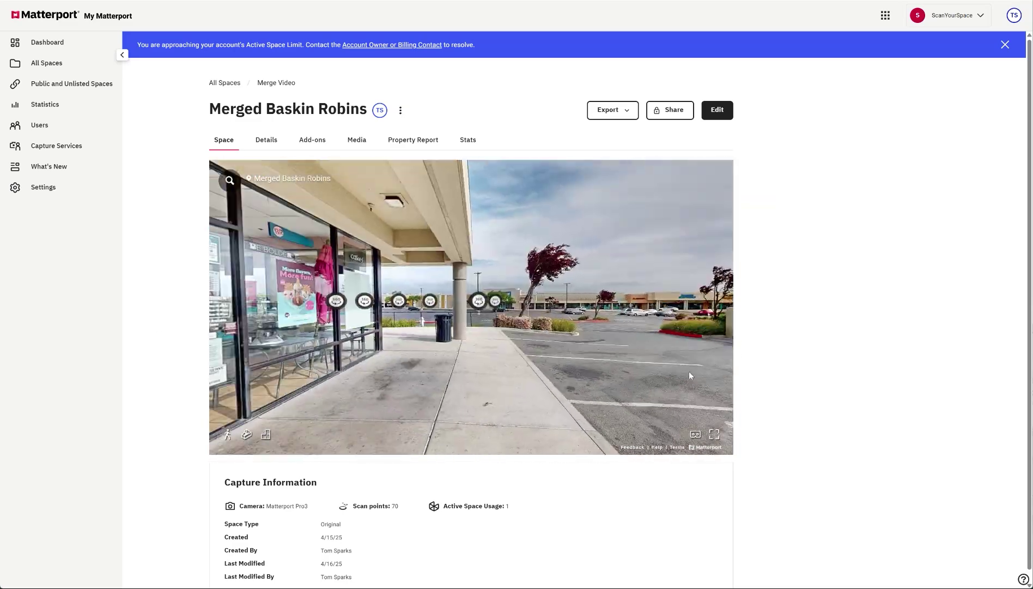
Step: Move between the exterior 360 views and inspect the parking lot, the sidewalk and the storefront from them
{"action": "left_click", "coordinate": [481, 303]}
{"action": "left_click_drag", "start_coordinate": [431, 302], "coordinate": [803, 292]}
{"action": "left_click_drag", "start_coordinate": [463, 344], "coordinate": [725, 376]}
{"action": "mouse_move", "coordinate": [463, 345]}
{"action": "left_mouse_down"}
{"action": "mouse_move", "coordinate": [492, 281]}
{"action": "mouse_move", "coordinate": [326, 328]}
{"action": "left_mouse_up"}
{"action": "left_click", "coordinate": [578, 287]}
{"action": "left_click_drag", "start_coordinate": [329, 355], "coordinate": [395, 321]}
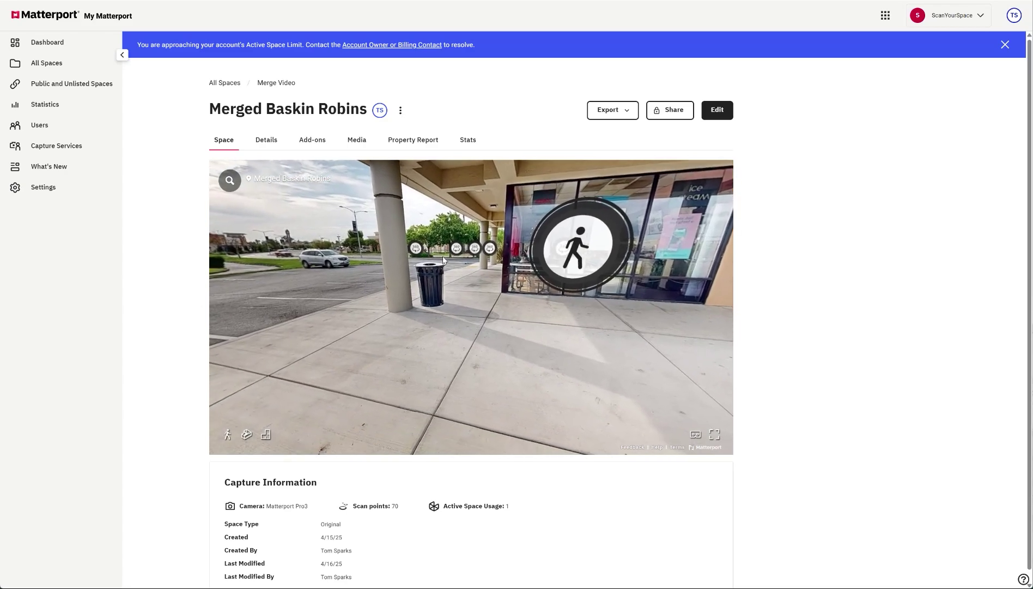
{"action": "left_click", "coordinate": [451, 281]}
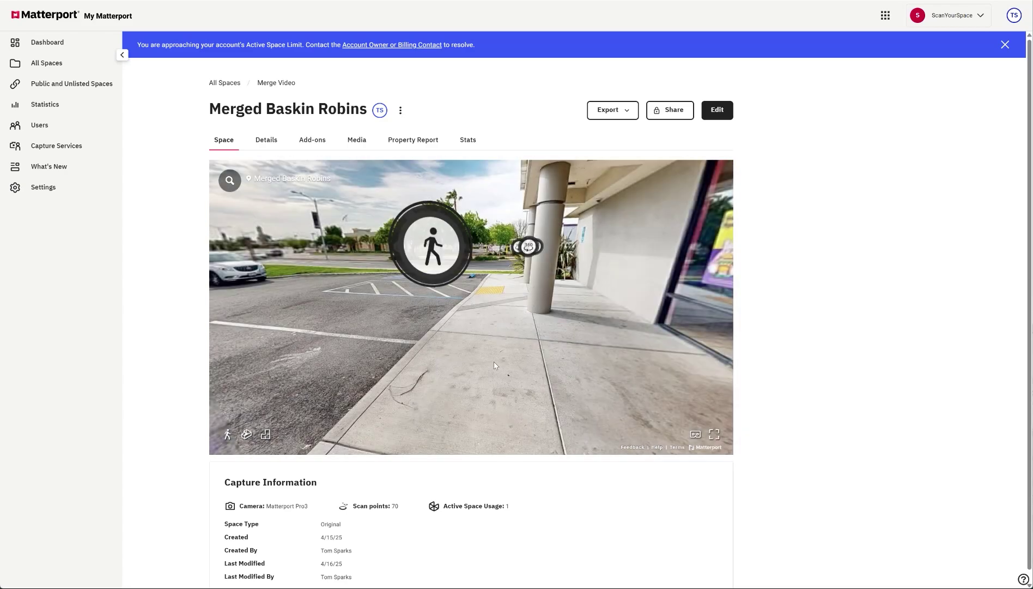
{"action": "left_click_drag", "start_coordinate": [513, 364], "coordinate": [232, 369]}
{"action": "left_click_drag", "start_coordinate": [402, 315], "coordinate": [295, 434]}
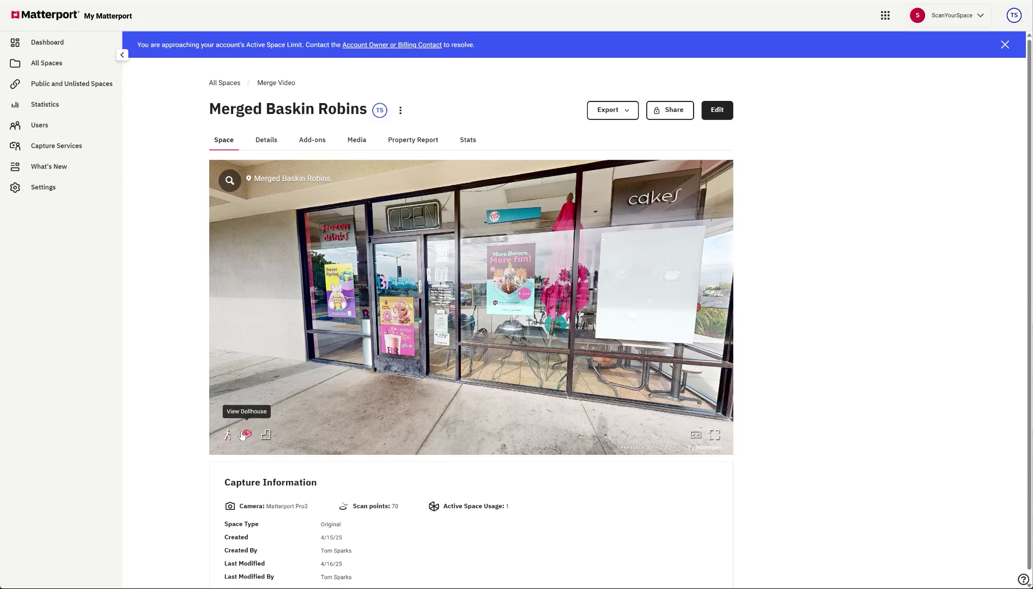
Step: Switch to the dollhouse, enter the walkthrough inside the store, and inspect the serving counter and the window seating area
{"action": "left_click", "coordinate": [244, 434]}
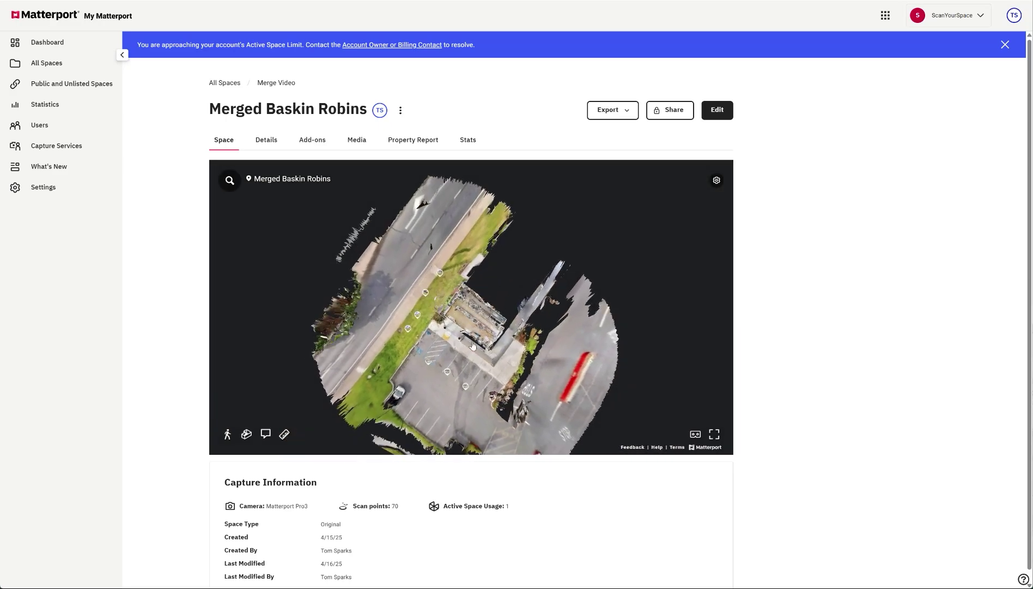
{"action": "left_click", "coordinate": [471, 328]}
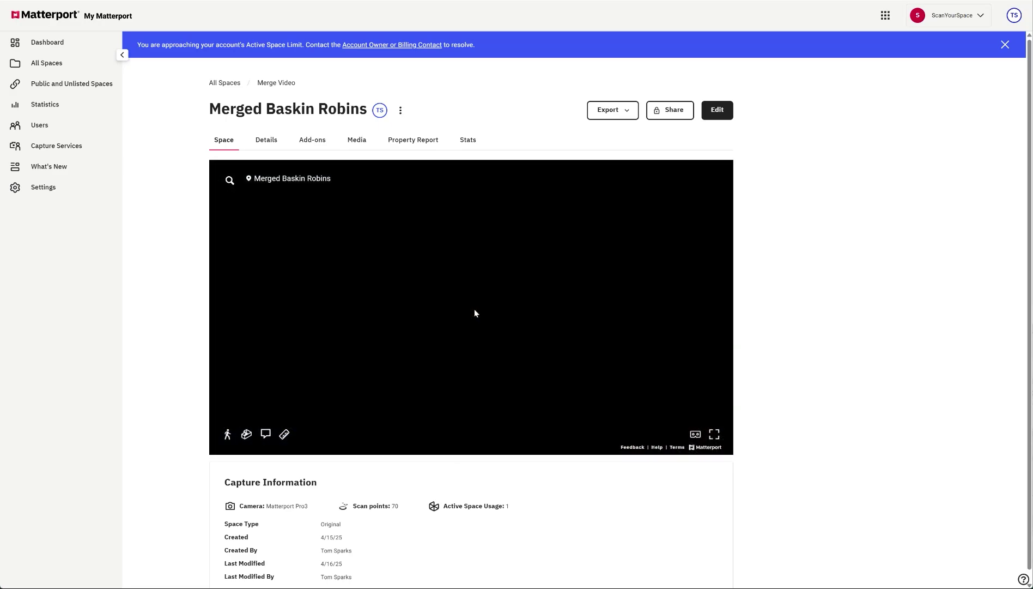
{"action": "left_click_drag", "start_coordinate": [463, 338], "coordinate": [620, 414]}
{"action": "left_click_drag", "start_coordinate": [392, 359], "coordinate": [540, 353]}
{"action": "left_click", "coordinate": [405, 372]}
{"action": "left_click_drag", "start_coordinate": [404, 372], "coordinate": [590, 357]}
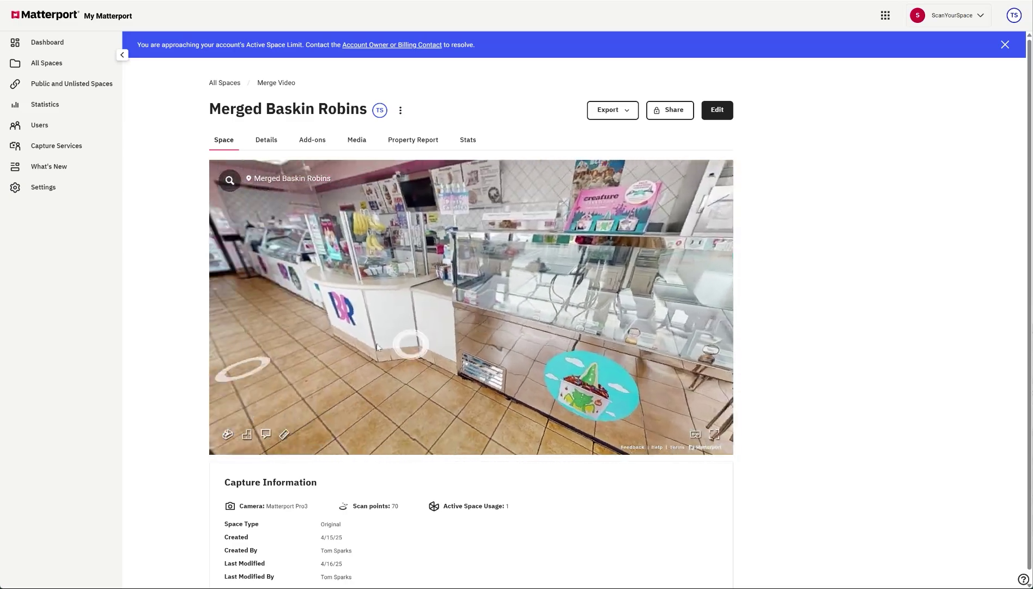
{"action": "left_click_drag", "start_coordinate": [429, 320], "coordinate": [200, 359]}
{"action": "left_click_drag", "start_coordinate": [510, 306], "coordinate": [307, 316]}
{"action": "left_click_drag", "start_coordinate": [479, 311], "coordinate": [275, 285]}
{"action": "left_click", "coordinate": [276, 283]}
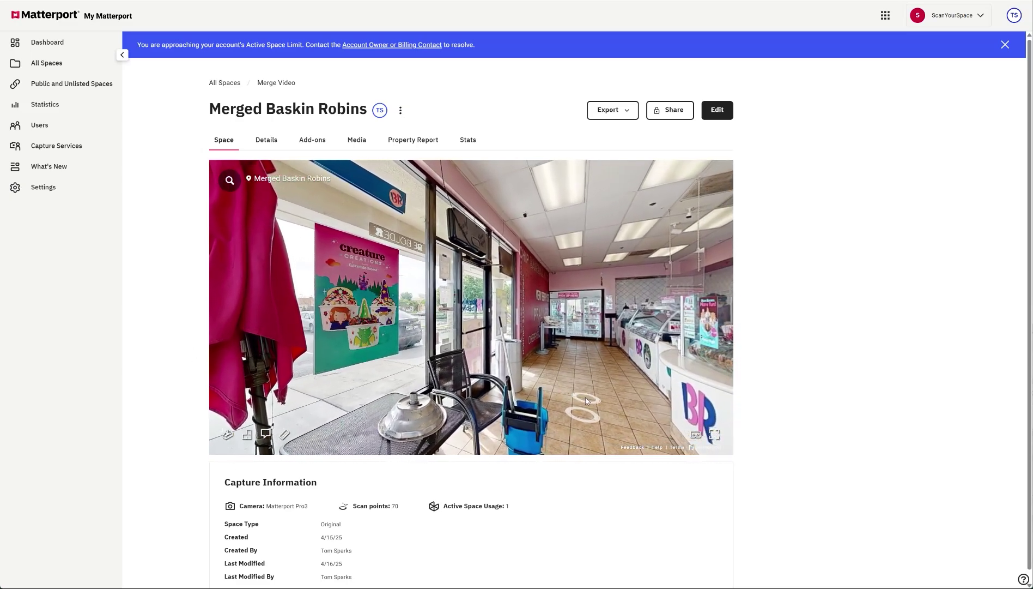
Step: Walk through the interior to the lettered pink wall and back to the window tables, inspecting the views outside
{"action": "left_click", "coordinate": [586, 412]}
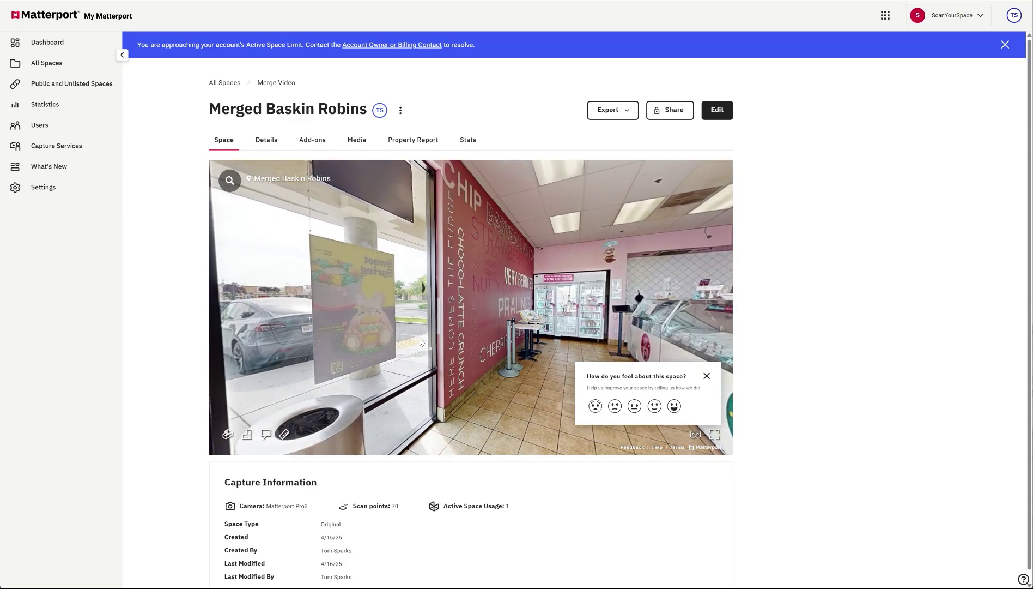
{"action": "left_click", "coordinate": [521, 318]}
{"action": "left_click_drag", "start_coordinate": [339, 309], "coordinate": [567, 322]}
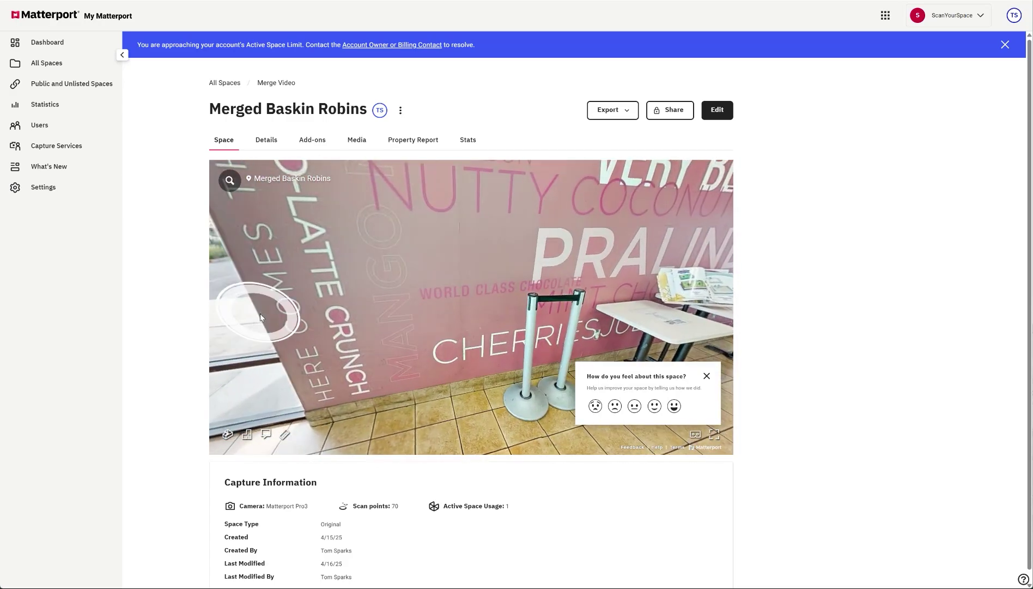
{"action": "left_click_drag", "start_coordinate": [275, 318], "coordinate": [543, 342]}
{"action": "left_click", "coordinate": [349, 363]}
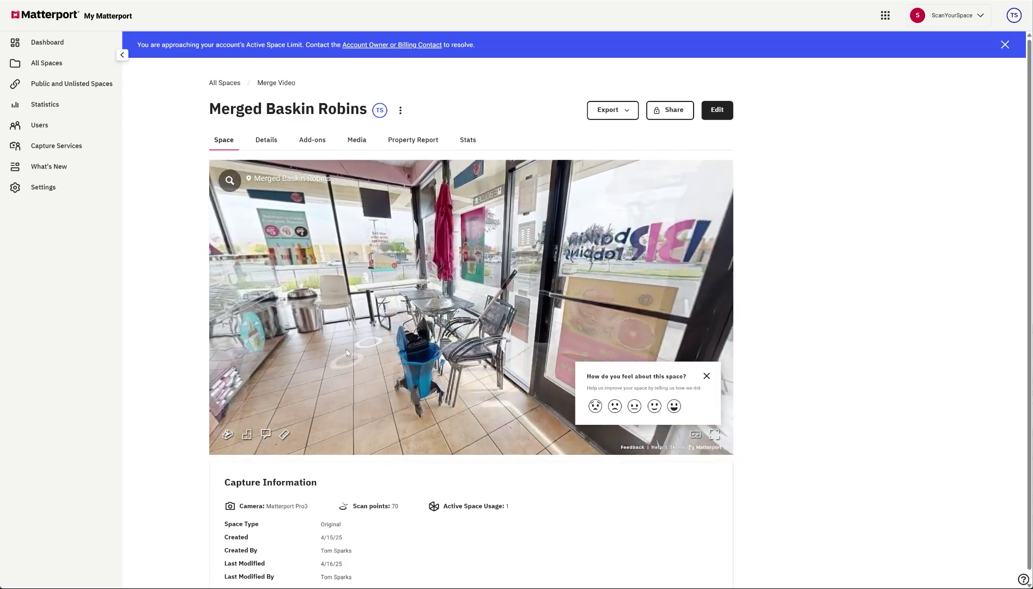
{"action": "left_click", "coordinate": [364, 262]}
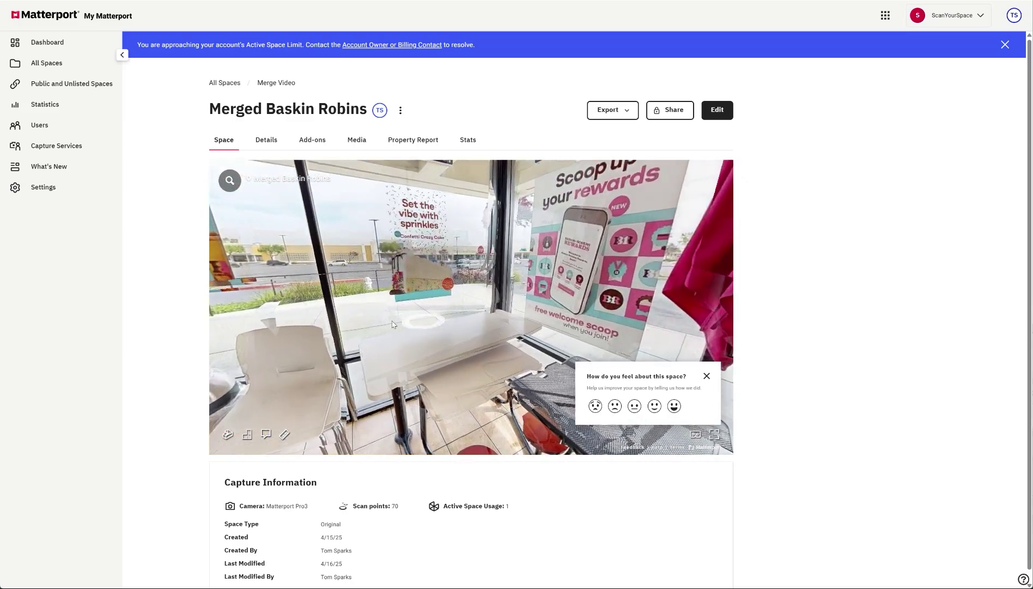
Step: Return to the dollhouse and examine the merged building, parking lot and street from several angles, including from above
{"action": "left_click", "coordinate": [227, 434]}
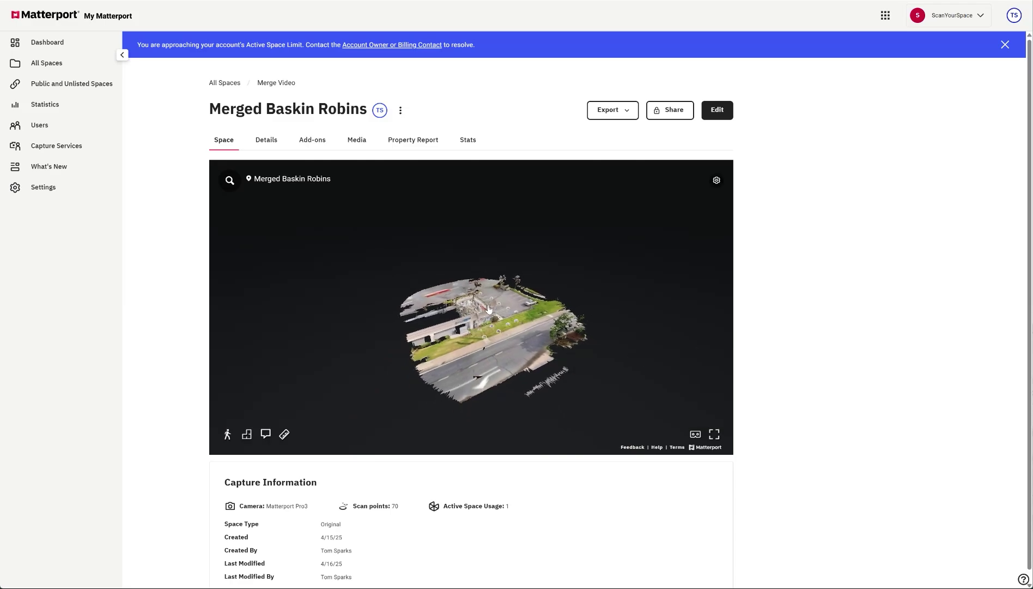
{"action": "left_click_drag", "start_coordinate": [454, 322], "coordinate": [460, 369]}
{"action": "left_click_drag", "start_coordinate": [495, 332], "coordinate": [445, 358]}
{"action": "scroll", "coordinate": [450, 341], "scroll_direction": "up", "scroll_amount": 4}
{"action": "left_click_drag", "start_coordinate": [504, 338], "coordinate": [630, 354]}
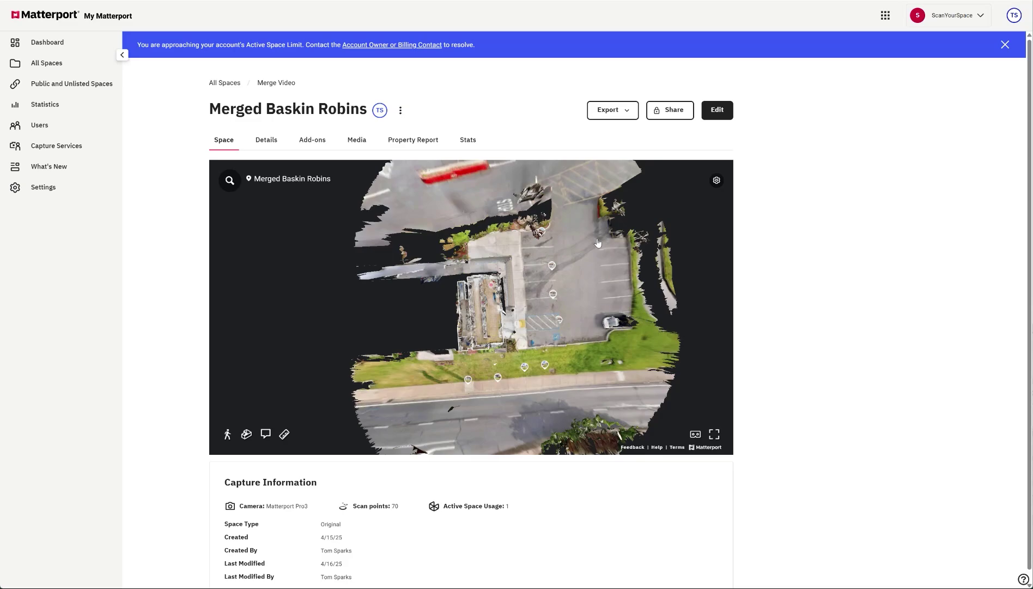
{"action": "left_click_drag", "start_coordinate": [594, 247], "coordinate": [587, 367]}
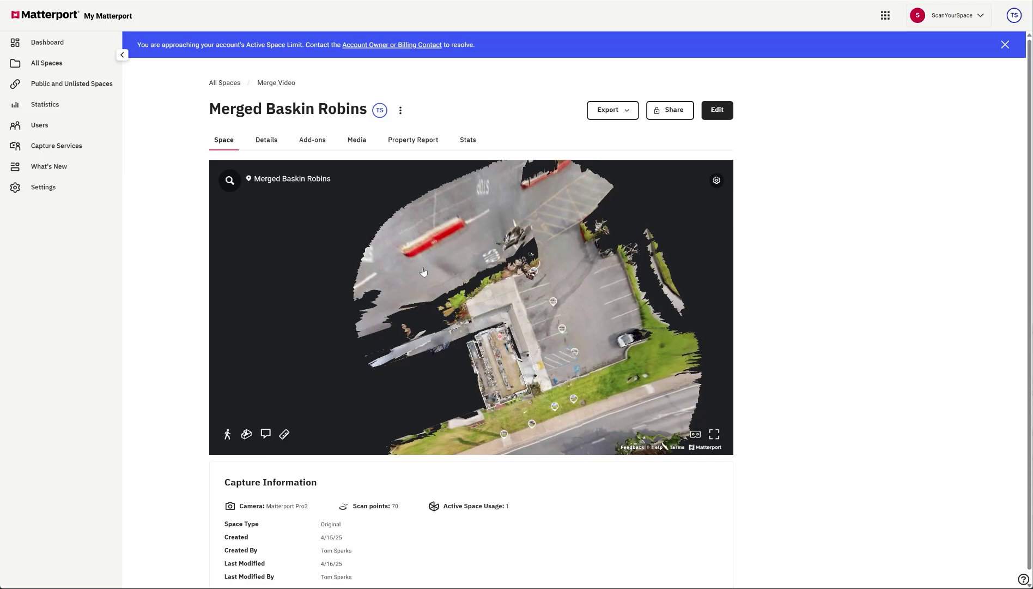
{"action": "left_click_drag", "start_coordinate": [453, 265], "coordinate": [385, 291]}
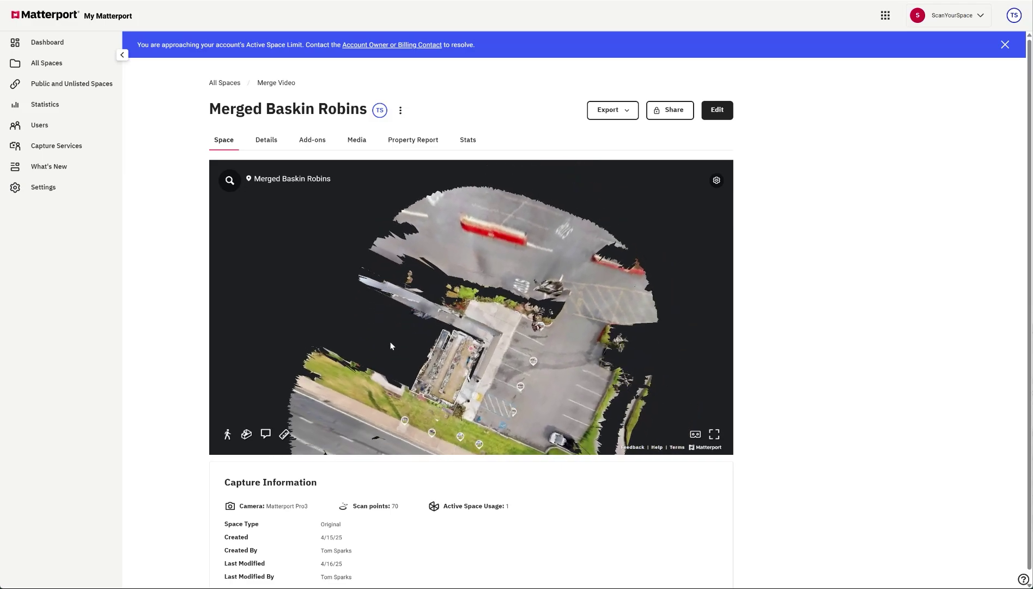